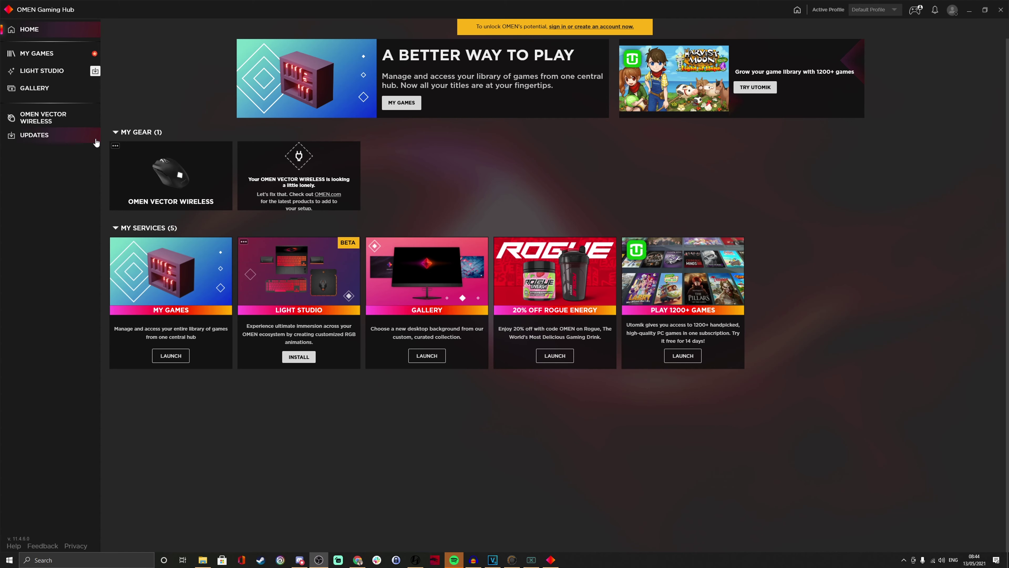
Step: Read the Power-saving Mode explanation for the OMEN Vector Wireless, and open the mouse's lighting settings
left_click(69, 123)
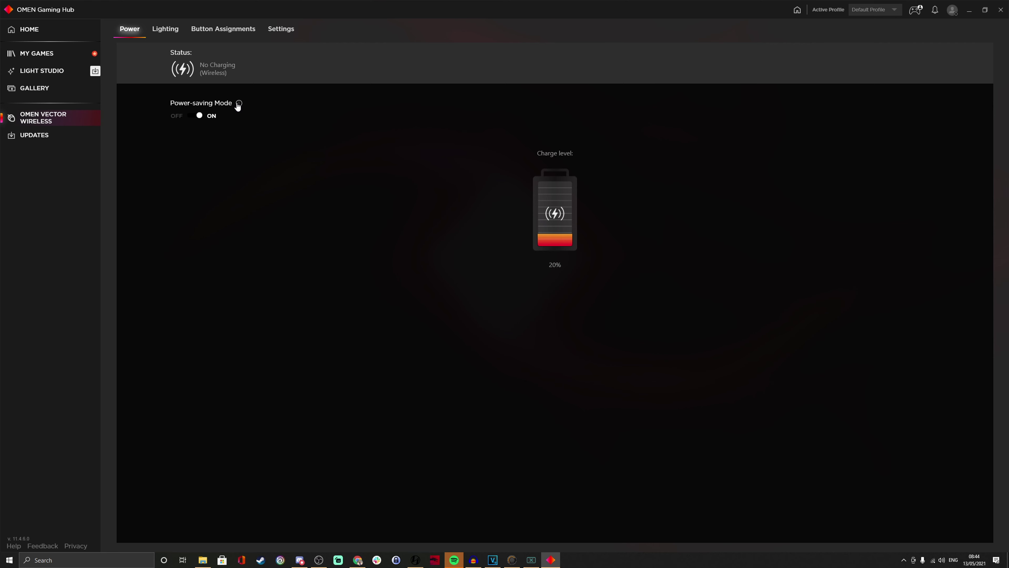
mouse_move(238, 104)
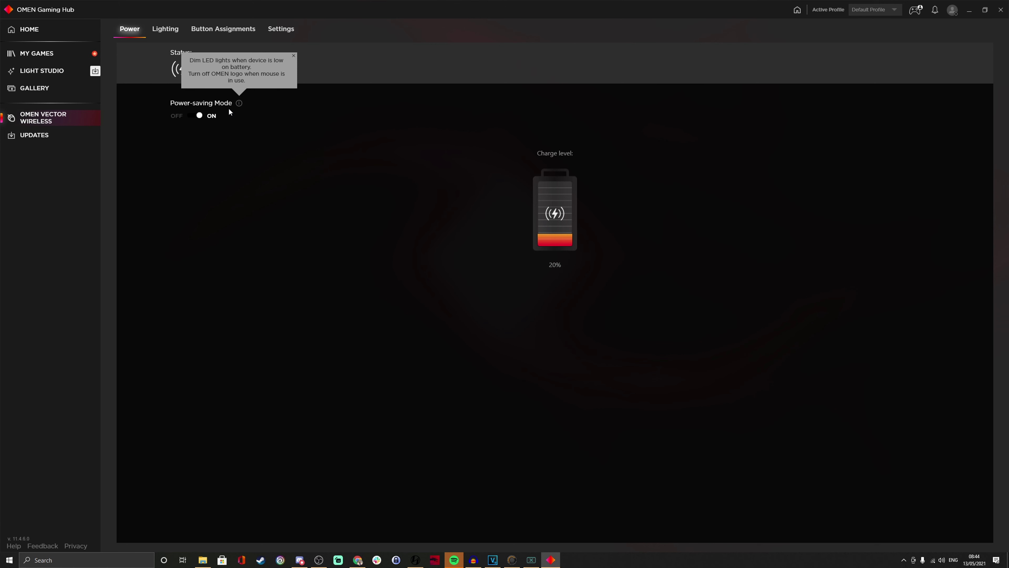
left_click(277, 136)
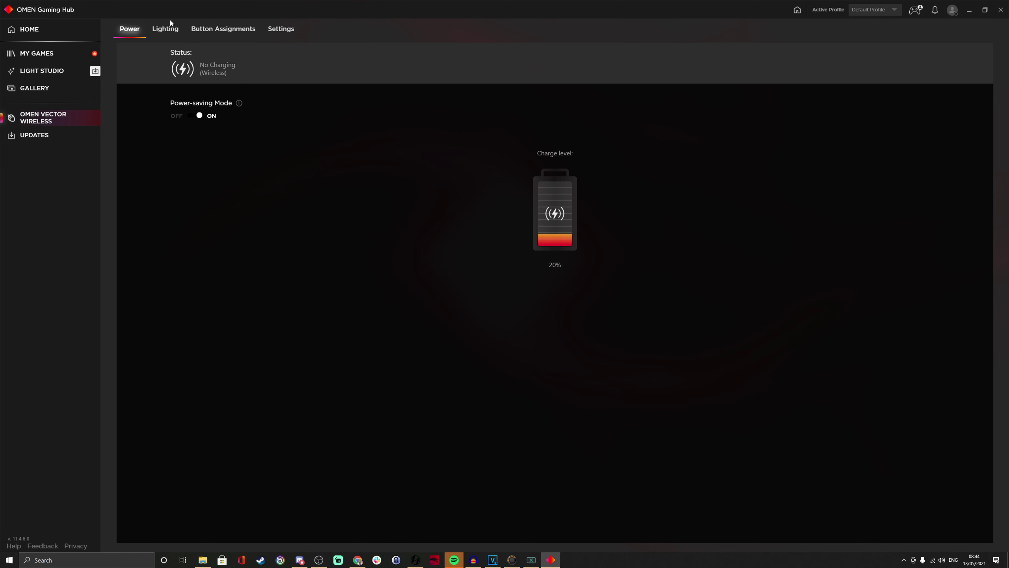
left_click(172, 31)
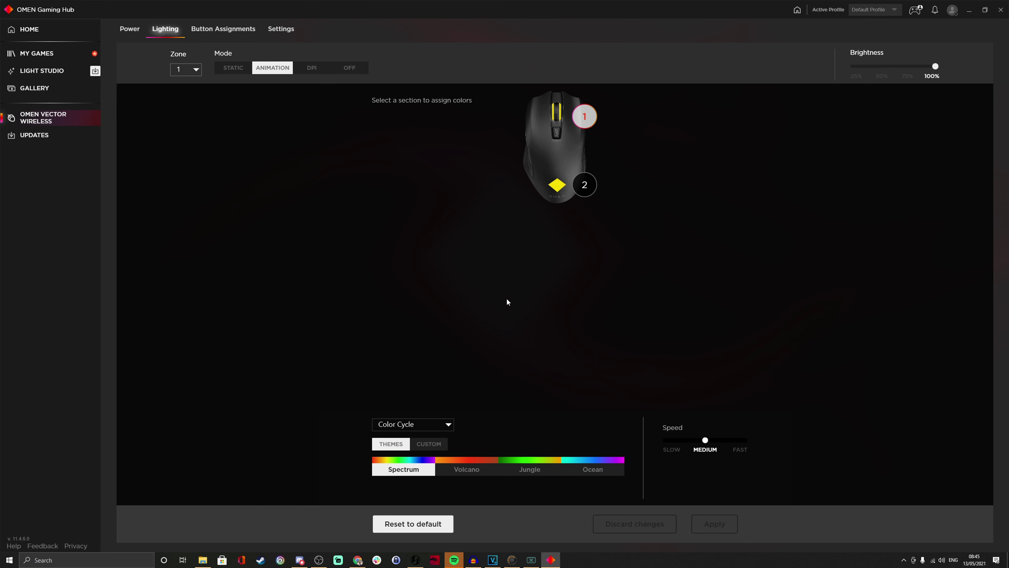
Step: Try the Volcano, Jungle and Ocean themes for zone 1's Color Cycle animation
left_click(429, 430)
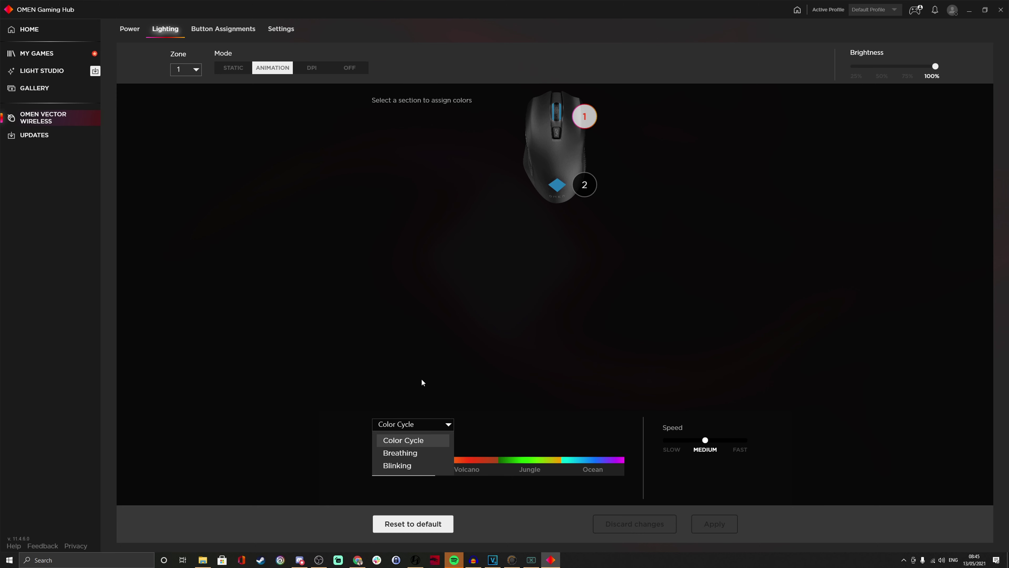
left_click(428, 386)
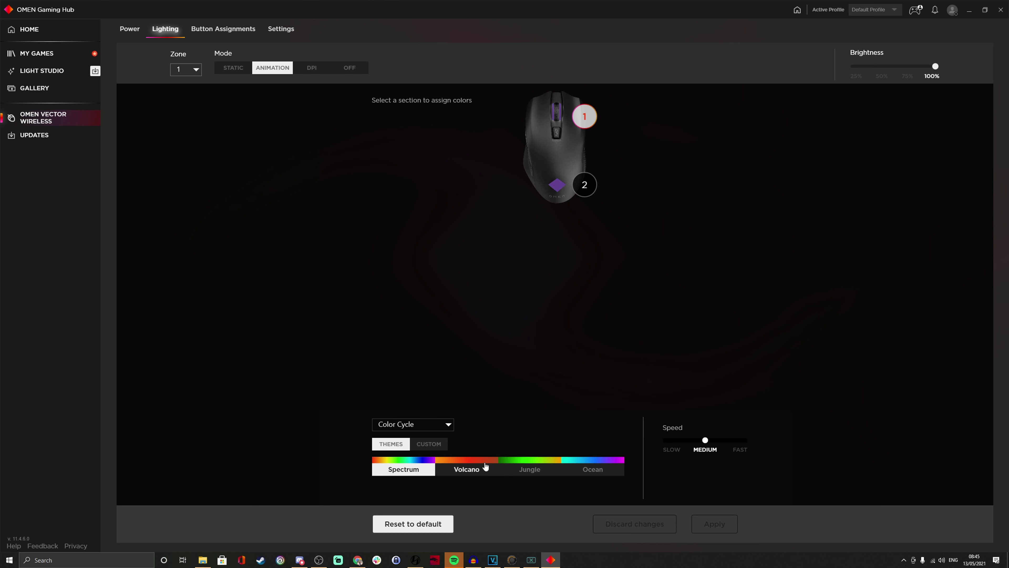
left_click(466, 468)
left_click(529, 470)
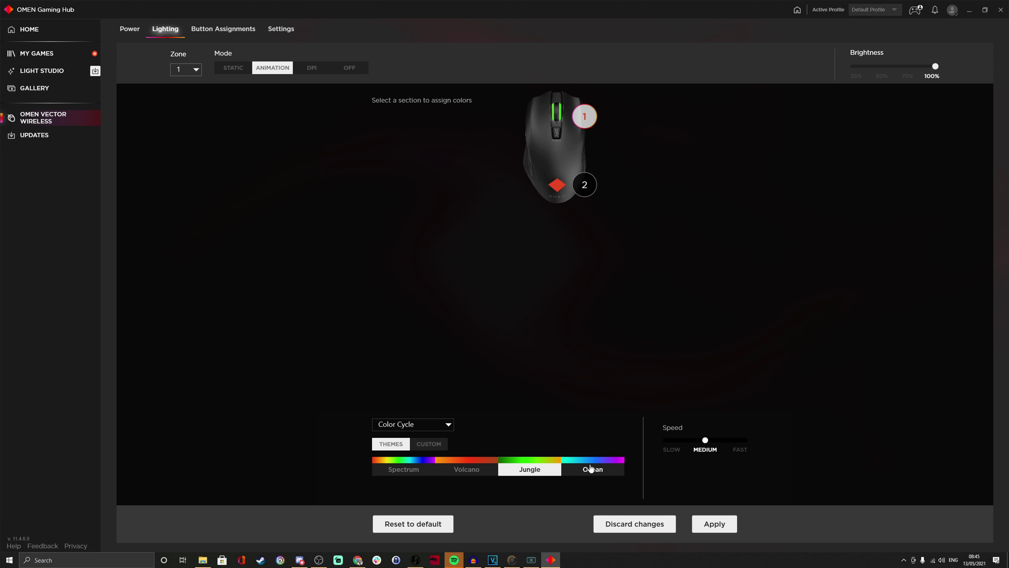
left_click(591, 469)
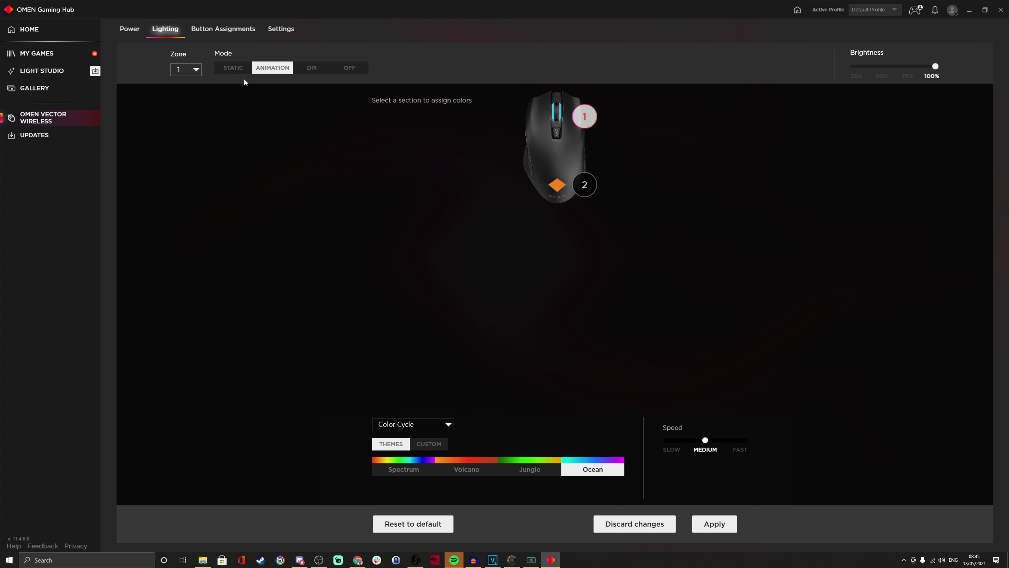
Step: Set lighting zone 1 to Static mode with dark blue and apply the change
left_click(236, 69)
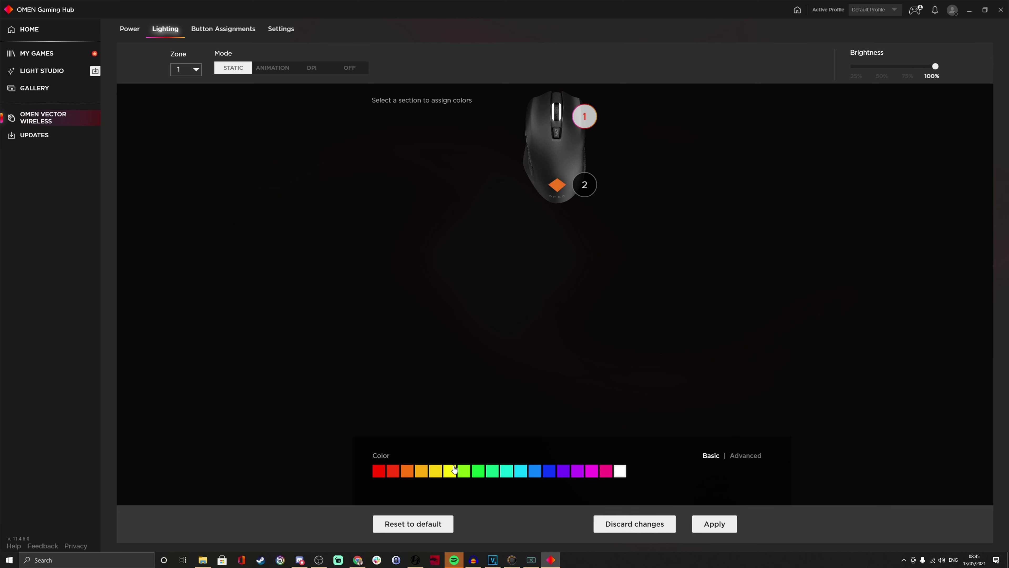
left_click(550, 474)
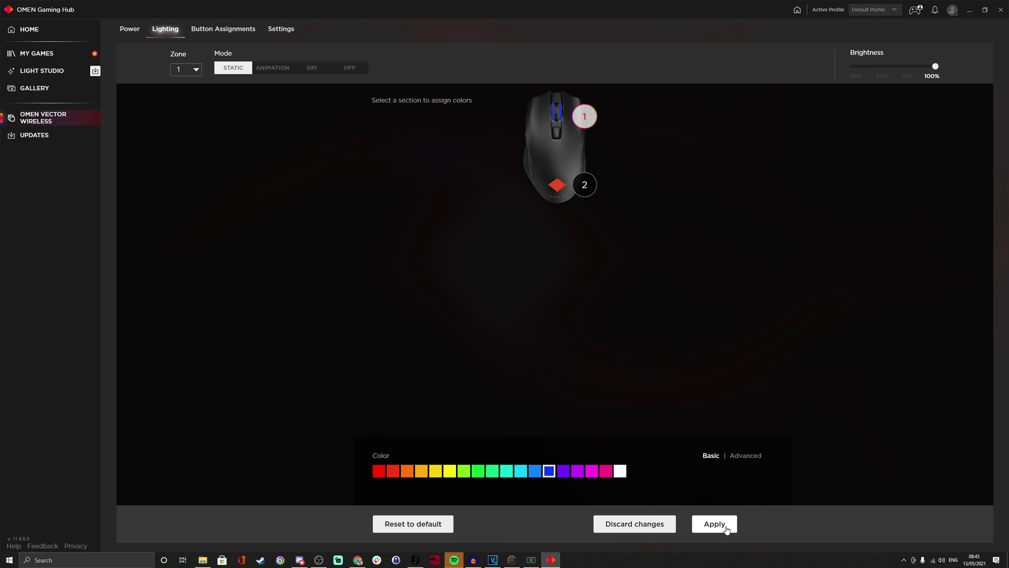
left_click(726, 530)
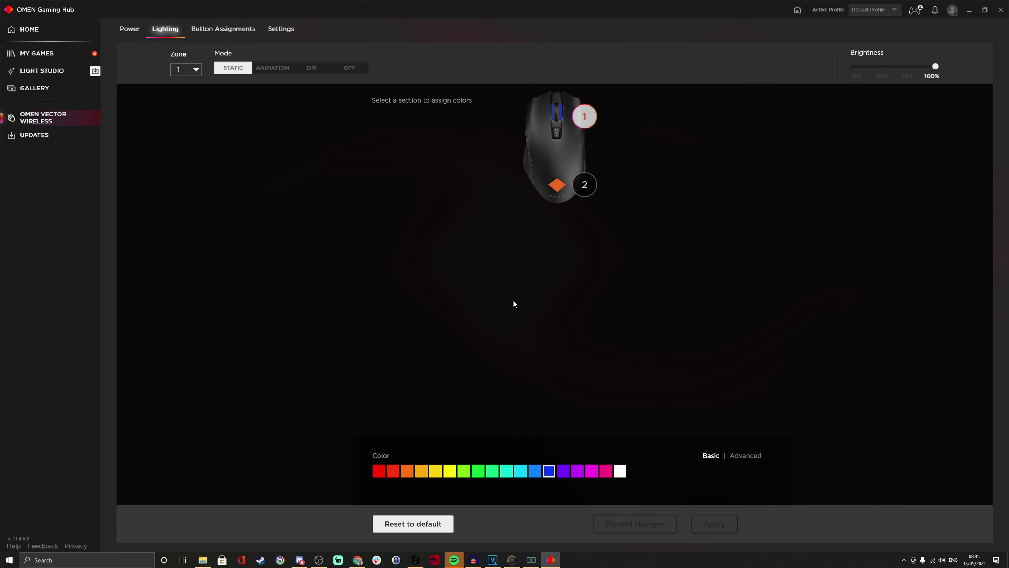
Step: Set lighting zone 2 to Static mode with the same dark blue as zone 1 and apply the change
left_click(177, 72)
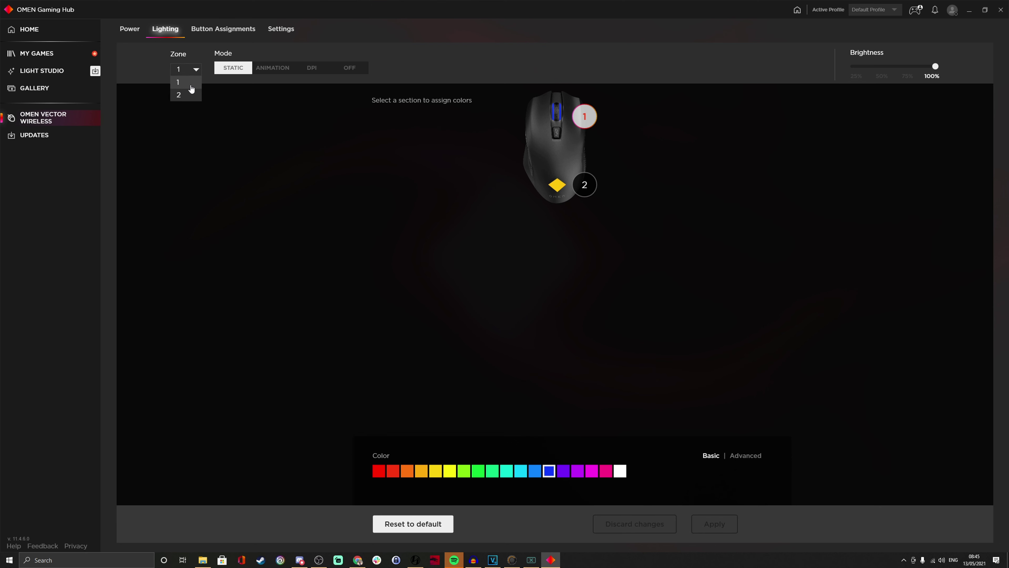
left_click(184, 94)
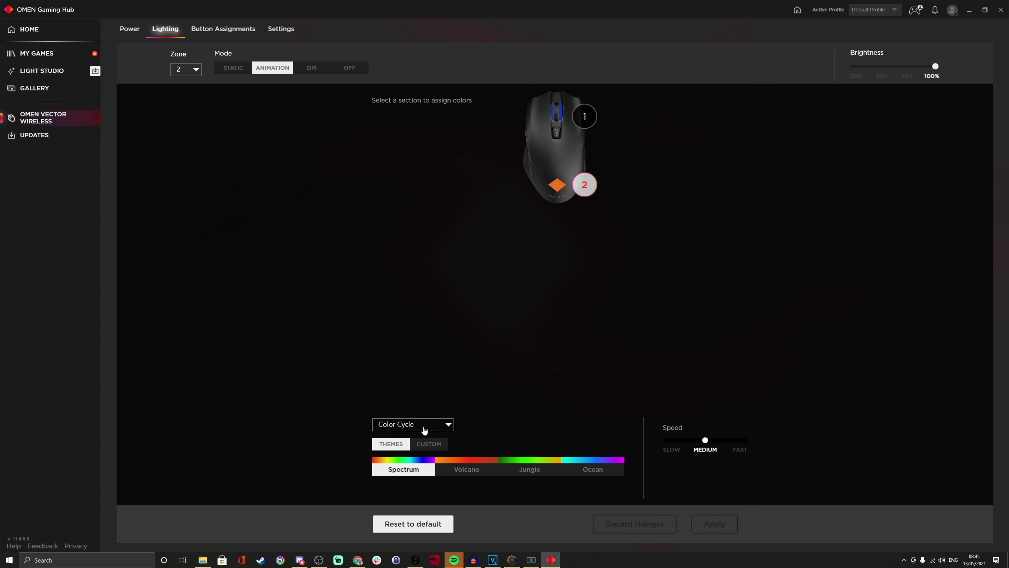
left_click(424, 429)
left_click(240, 75)
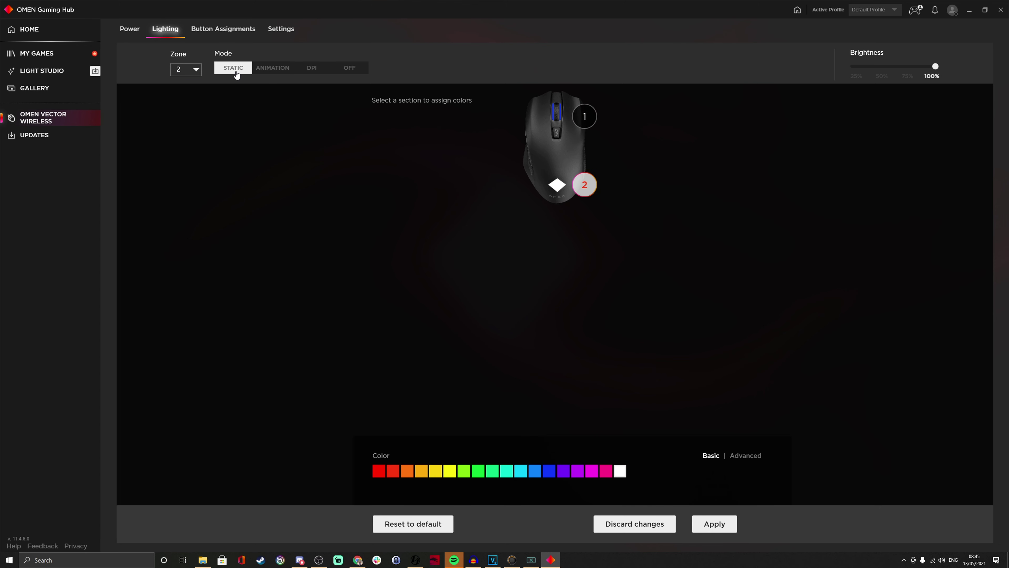
left_click(550, 475)
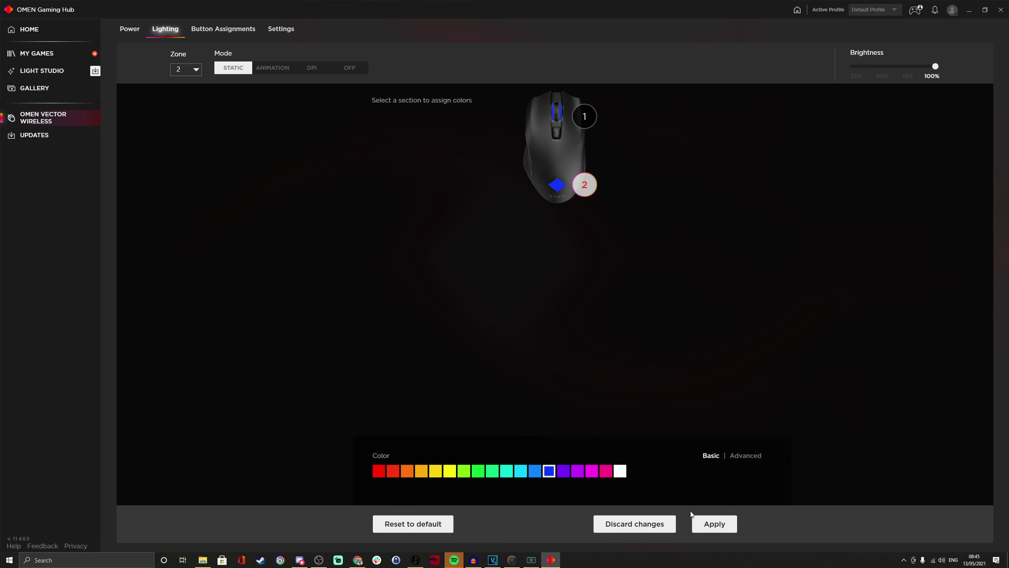
left_click(714, 526)
Step: Preview the Animation and DPI lighting modes for zone 2, ending on Animation without applying it
left_click(274, 69)
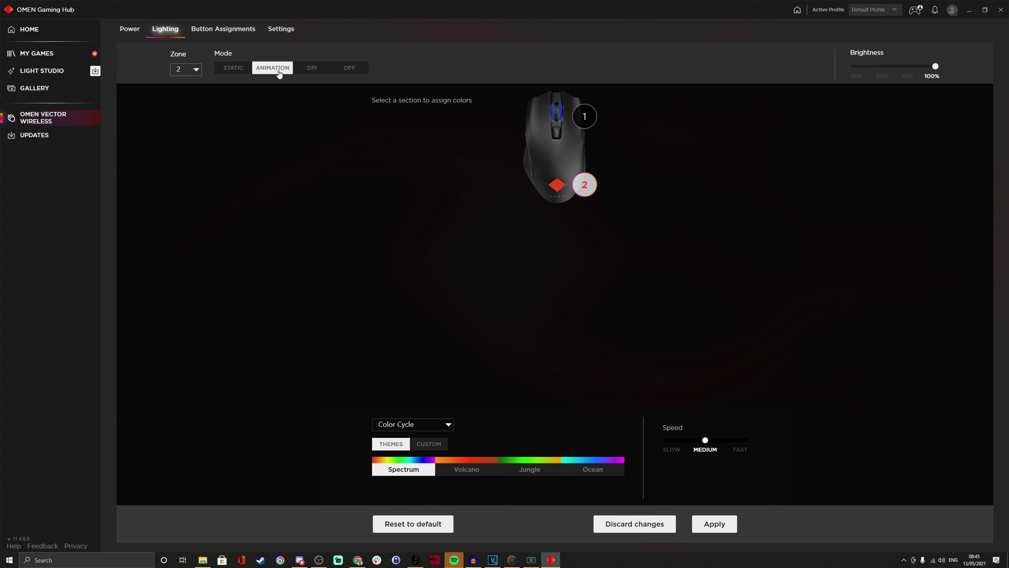
left_click(313, 69)
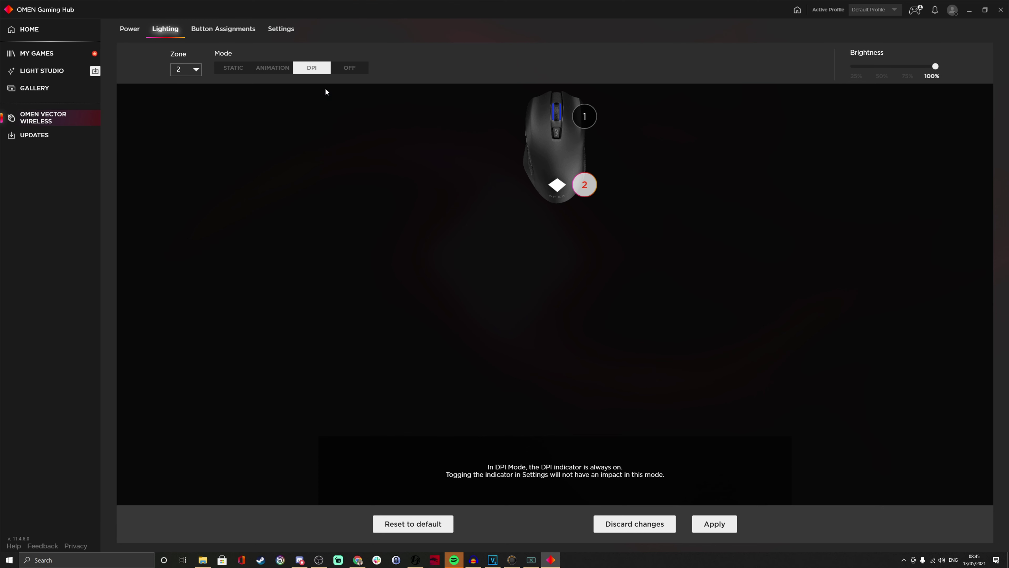
left_click(259, 70)
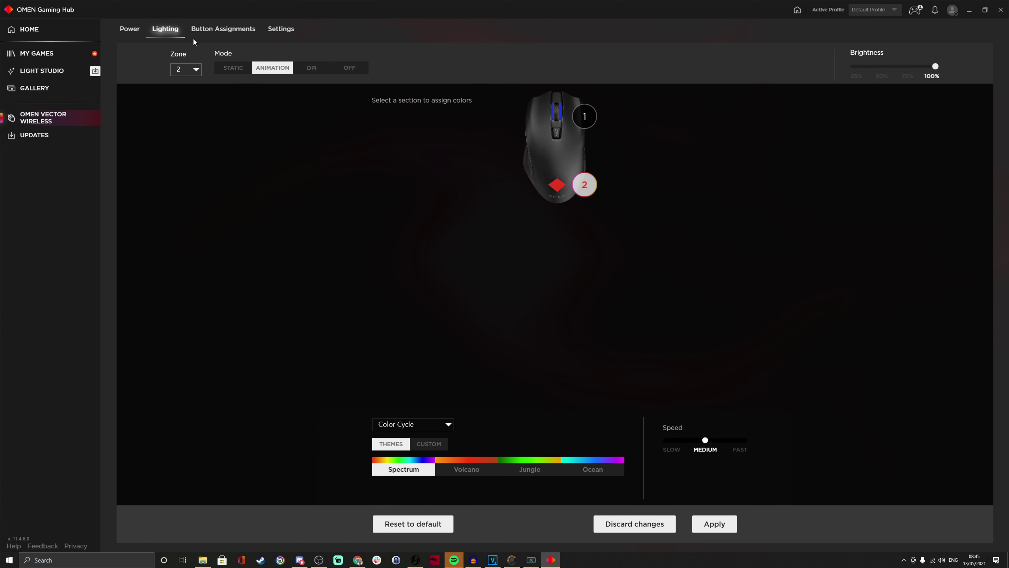
Step: In the mouse's sensitivity settings, reduce the DPI levels to 3 and set Level 3 to 2500
left_click(208, 33)
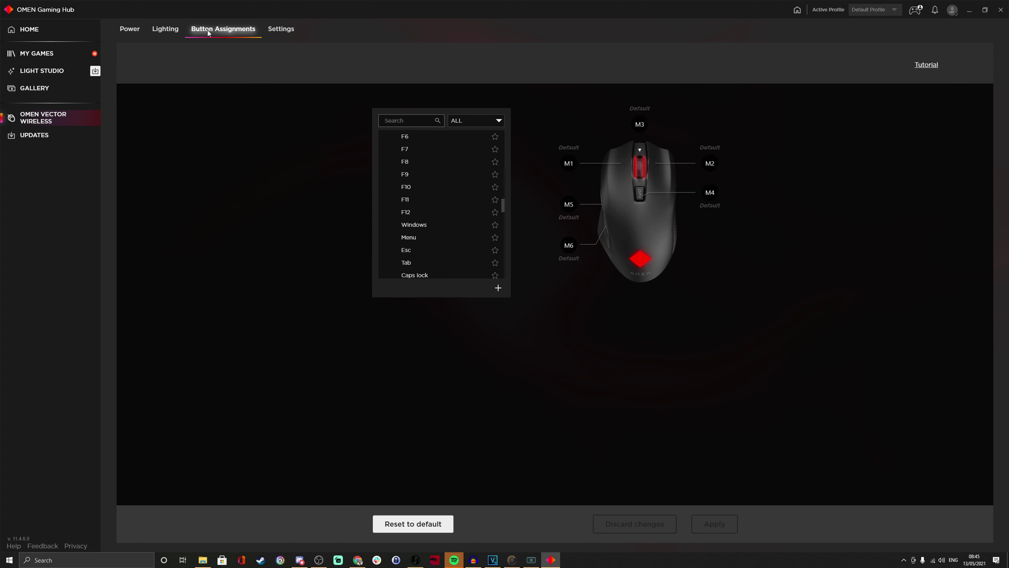
left_click(292, 30)
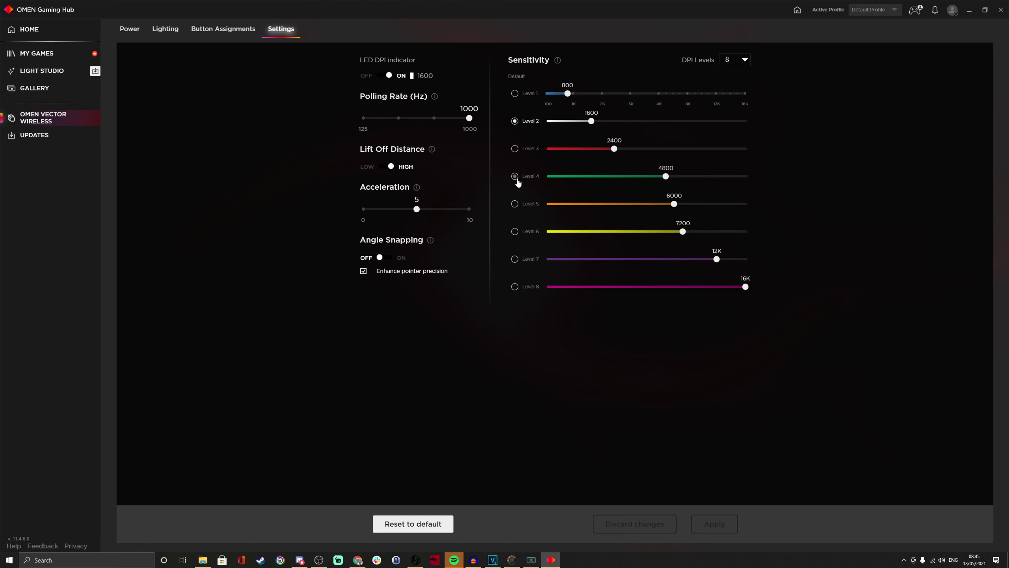
left_click(737, 64)
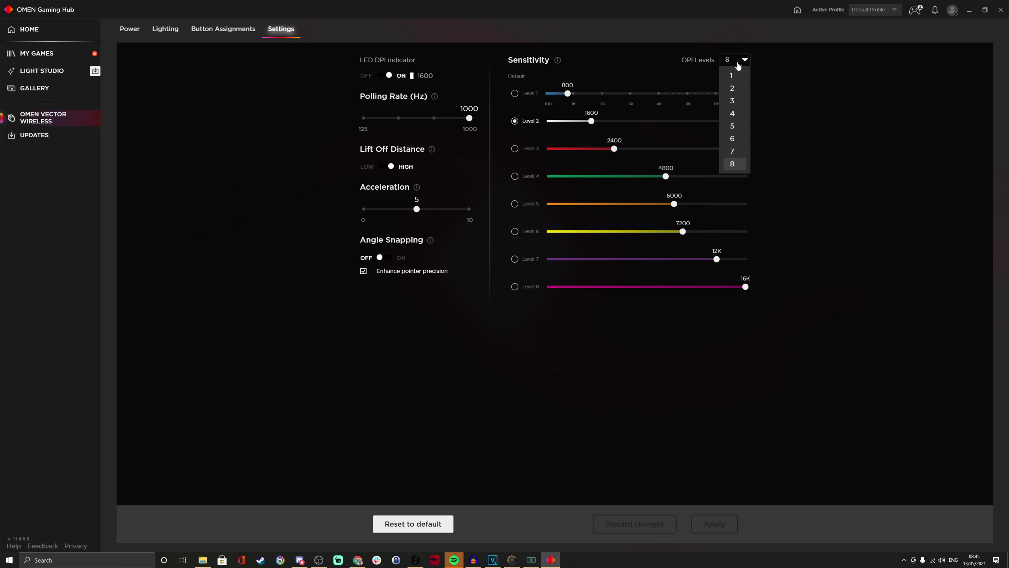
left_click(734, 114)
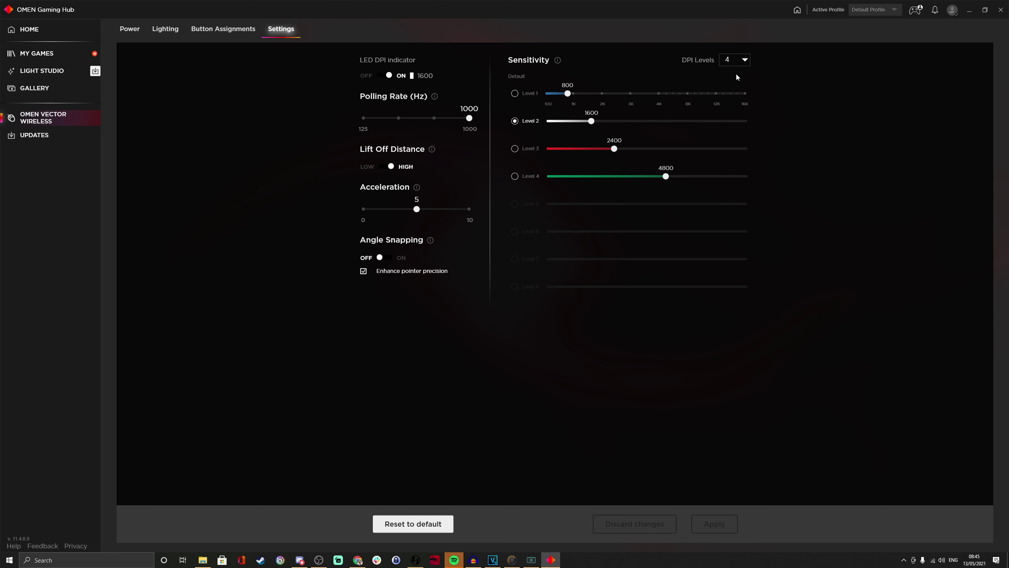
left_click(732, 101)
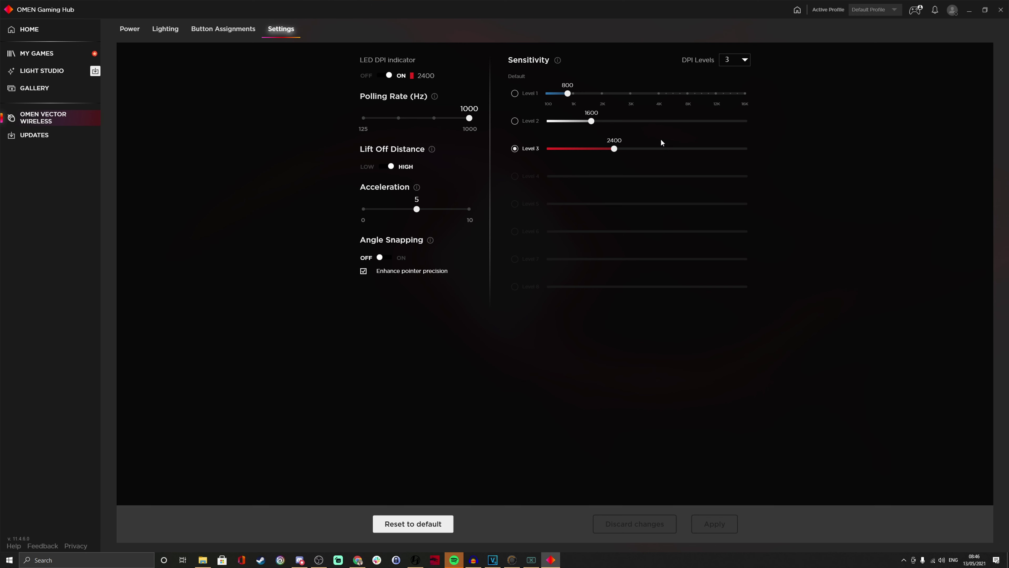
left_click_drag(617, 151, 620, 151)
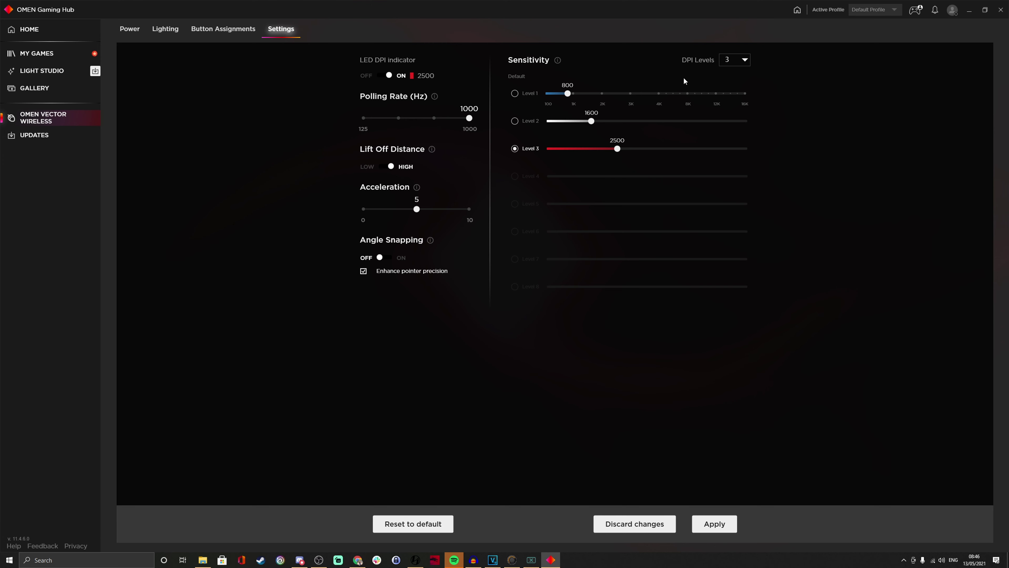
Step: Set the number of DPI levels to 8 and lower the Level 1 sensitivity to 100
left_click(742, 60)
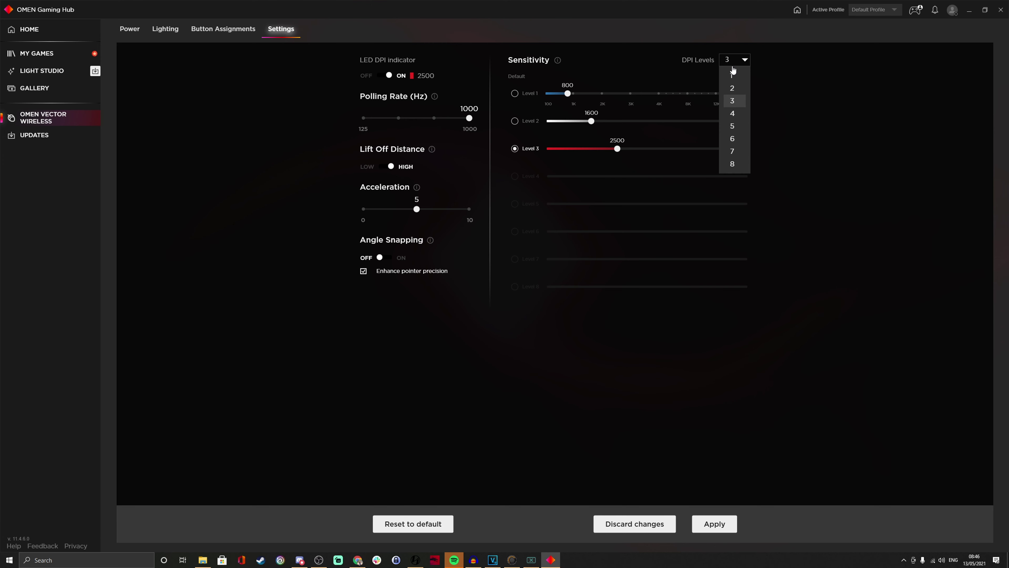
left_click(730, 165)
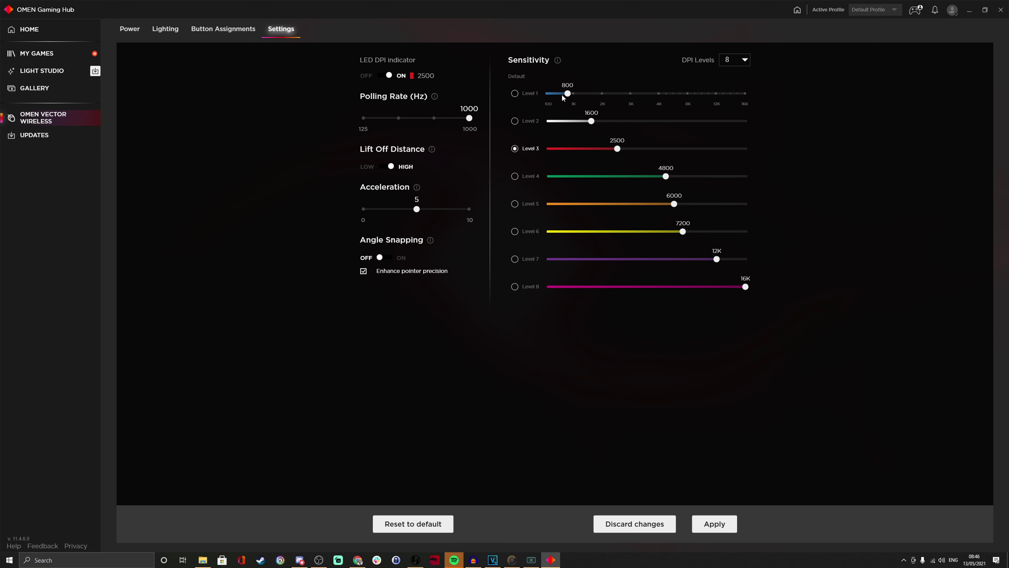
left_click_drag(562, 95, 511, 95)
Step: Toggle Lift Off Distance between LOW and HIGH, ending on HIGH, and read the Lift Off Distance and Acceleration explanations
left_click(366, 171)
left_click(409, 170)
left_click(373, 170)
left_click(405, 171)
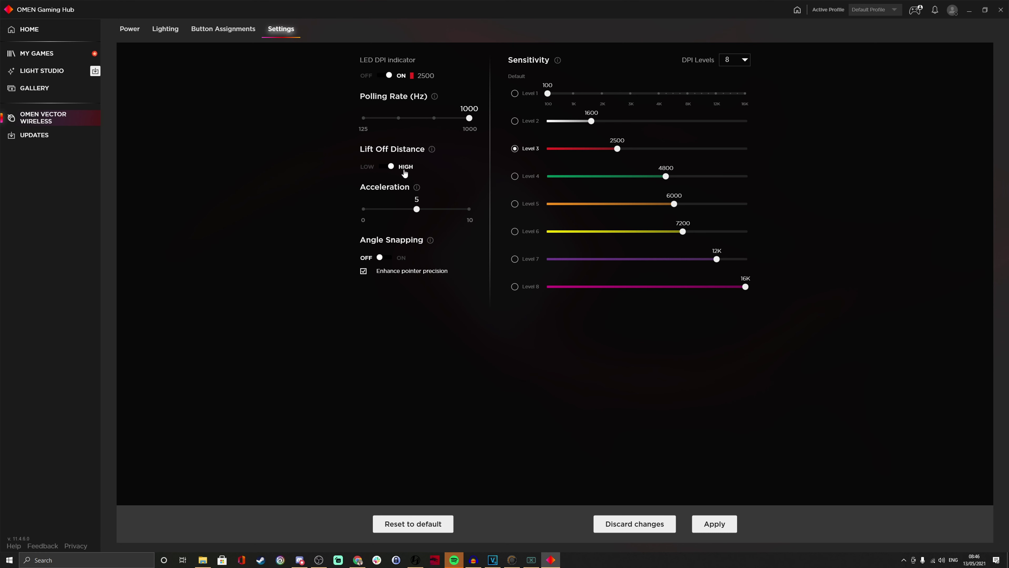
left_click(432, 150)
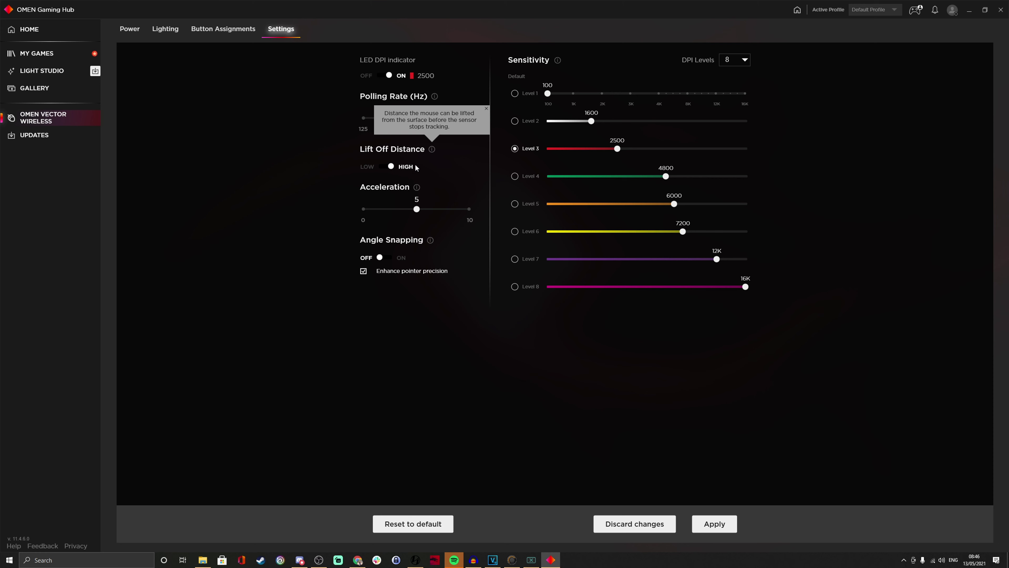
left_click(376, 168)
left_click(405, 171)
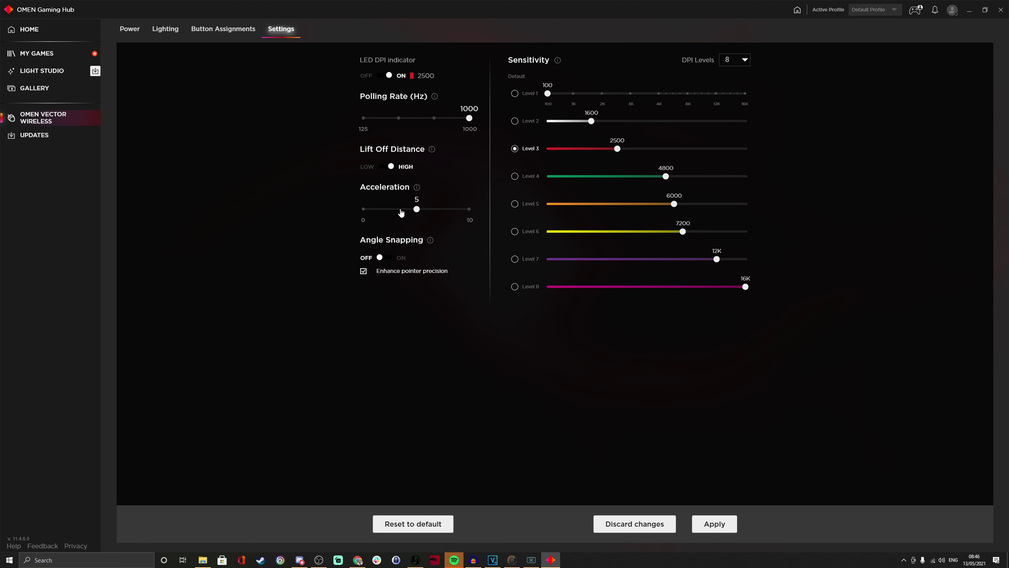
mouse_move(415, 190)
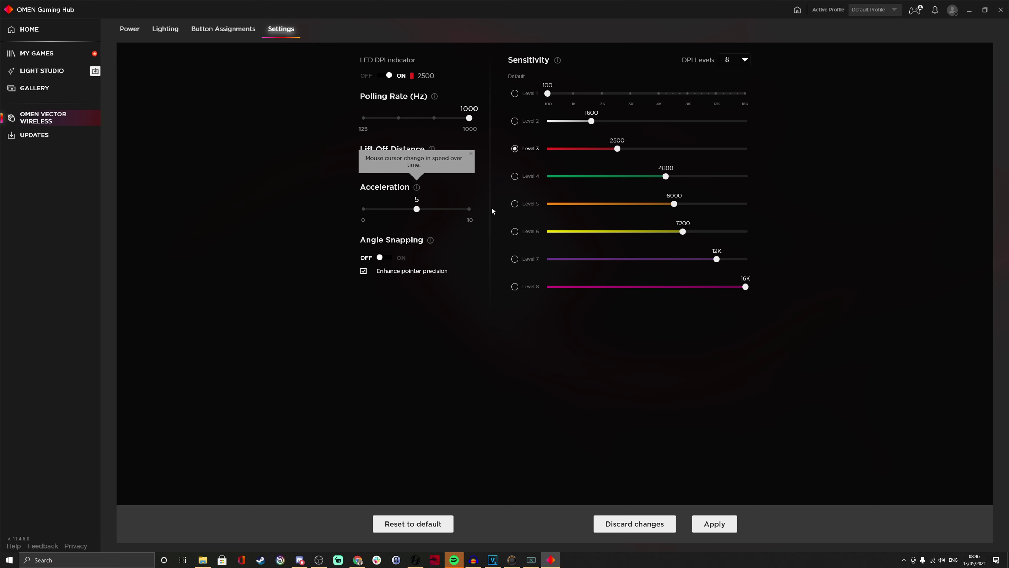
Step: Look through the actions available for button assignments and filter the list to Custom macros
left_click(231, 28)
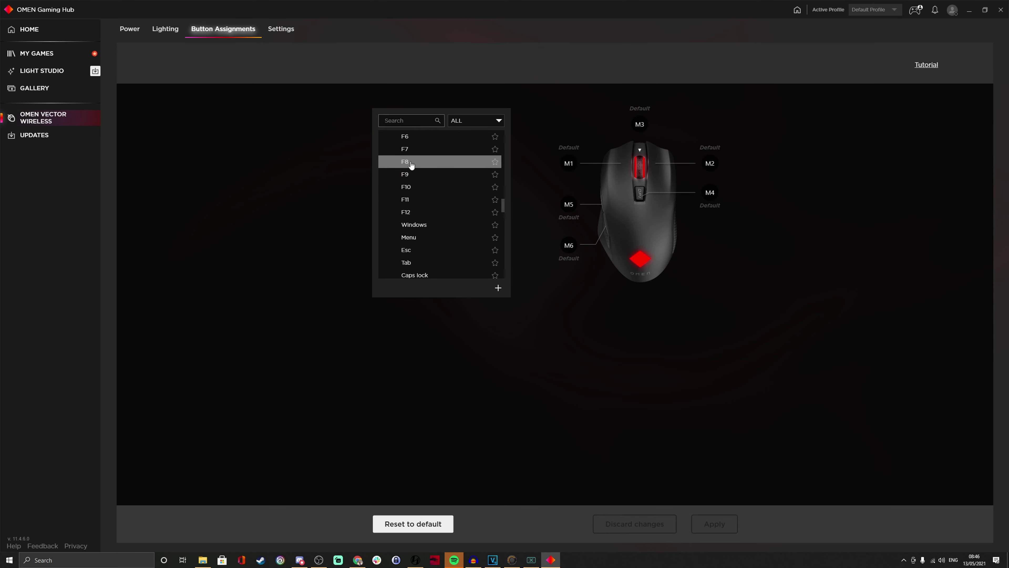
scroll(485, 256, "up", 3)
scroll(484, 258, "up", 10)
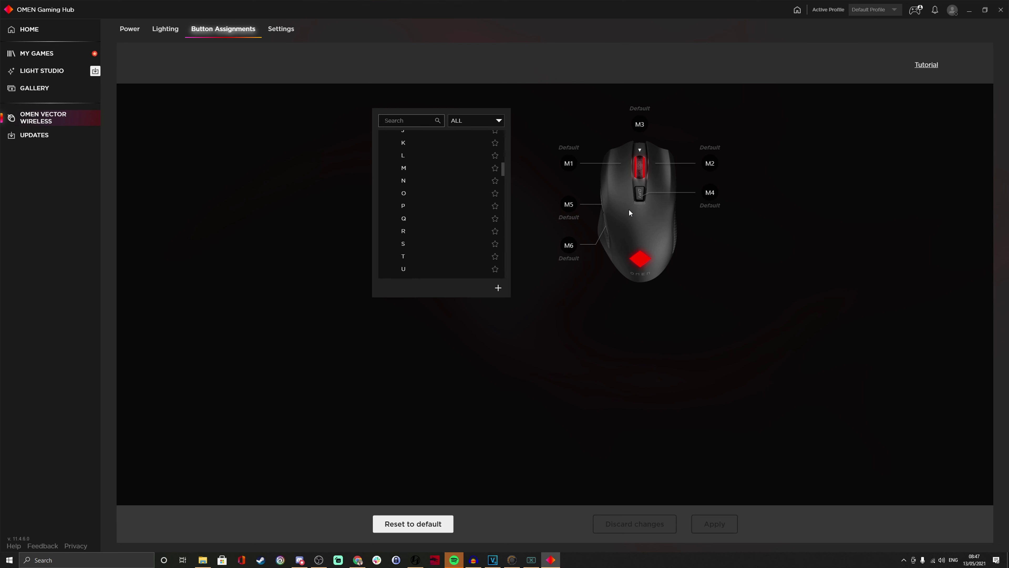
scroll(463, 209, "up", 5)
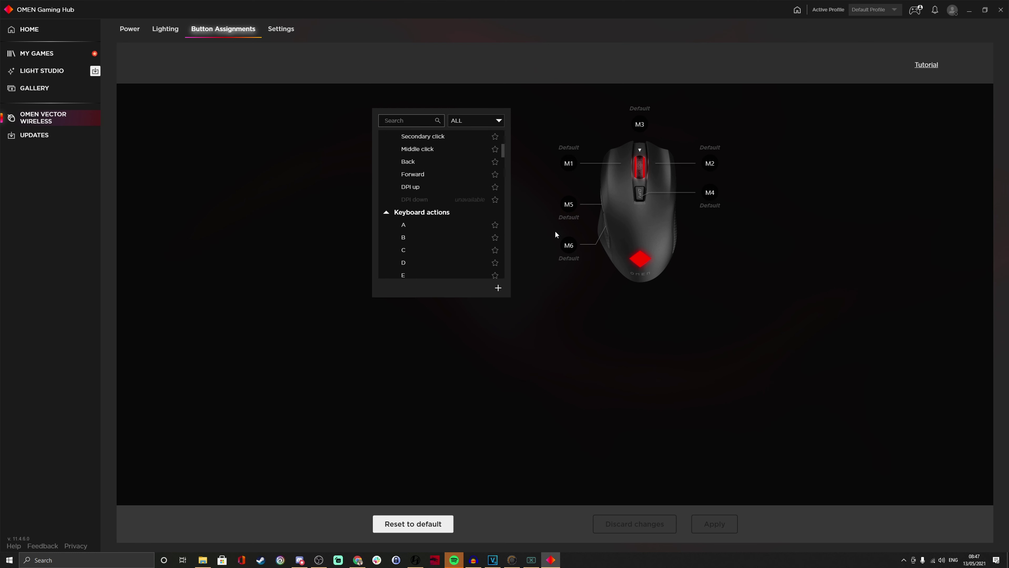
left_click(481, 121)
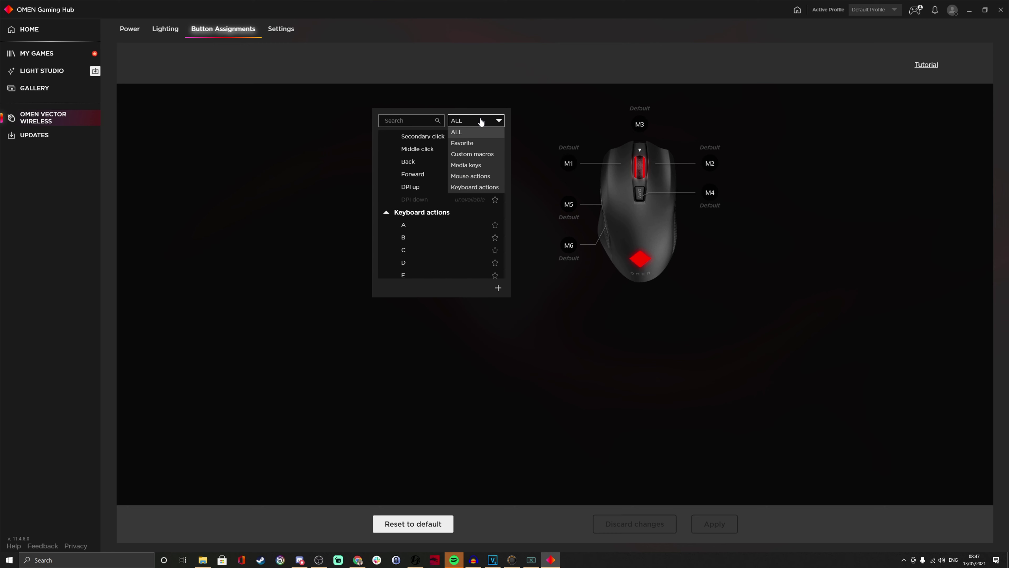
left_click(483, 154)
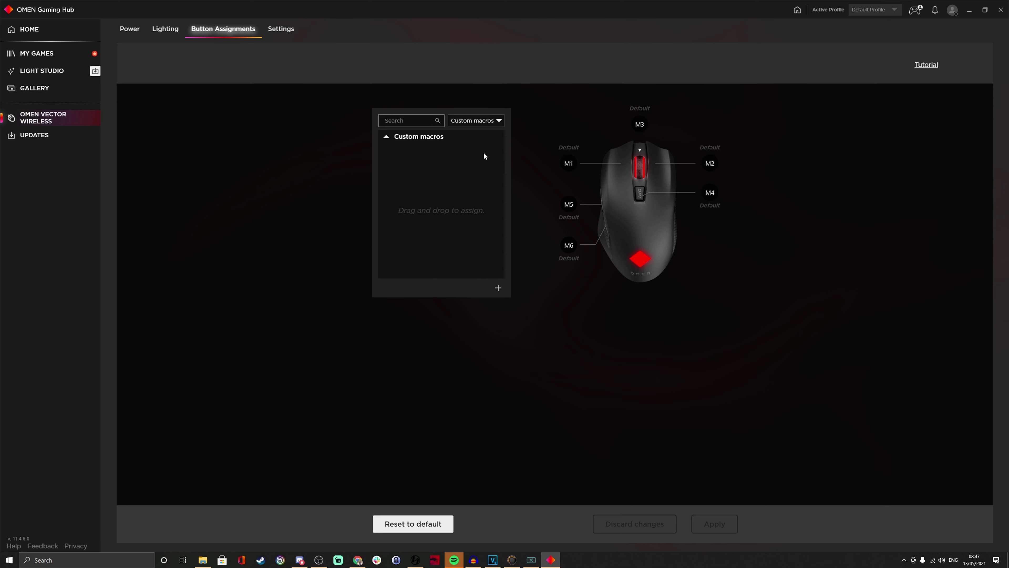
Step: Start a new custom macro, look through the Keystroke, Multi-key, Launcher and DPI Adjust options, and close the dialog without saving
left_click(498, 290)
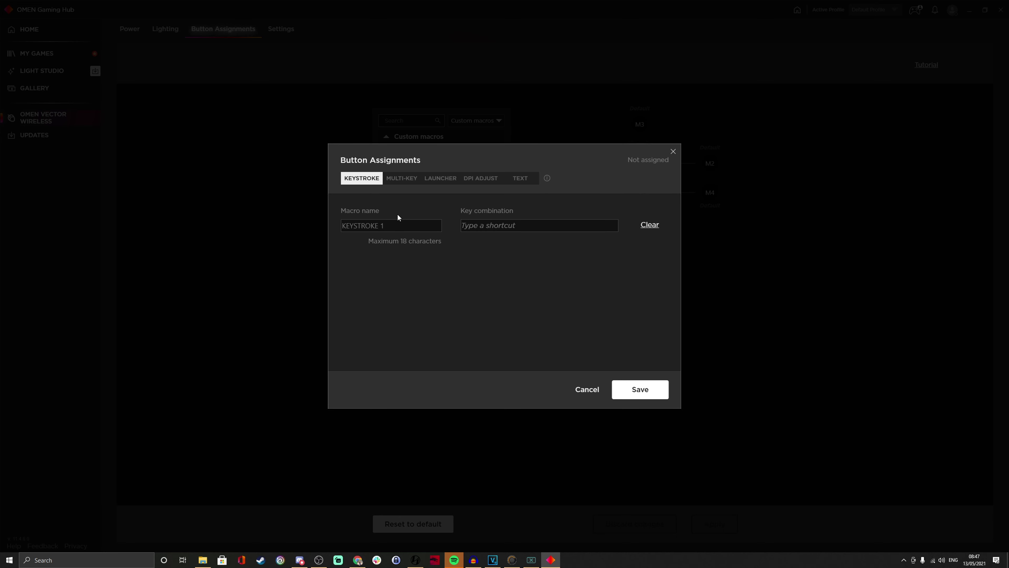
left_click(397, 179)
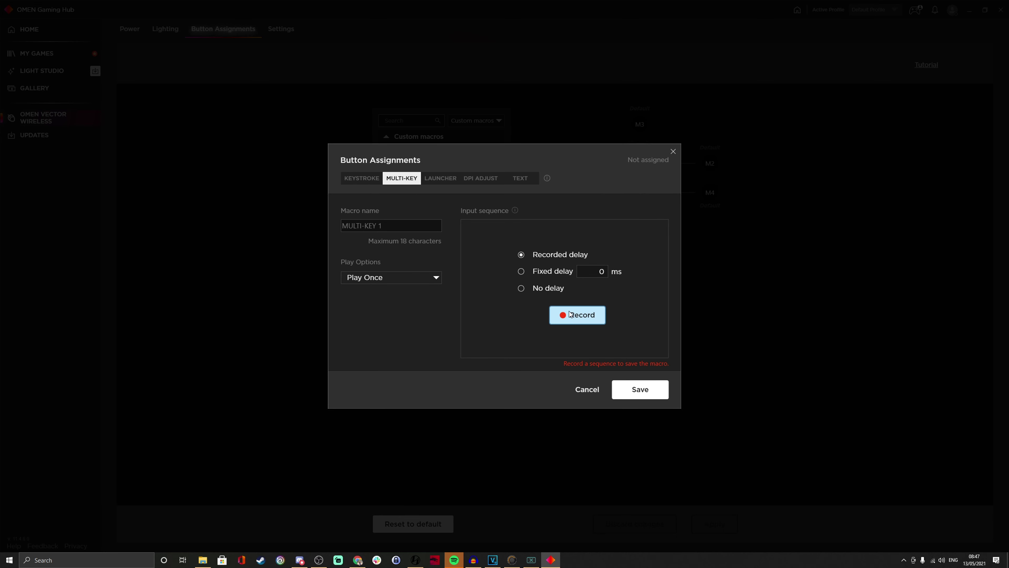
left_click(438, 179)
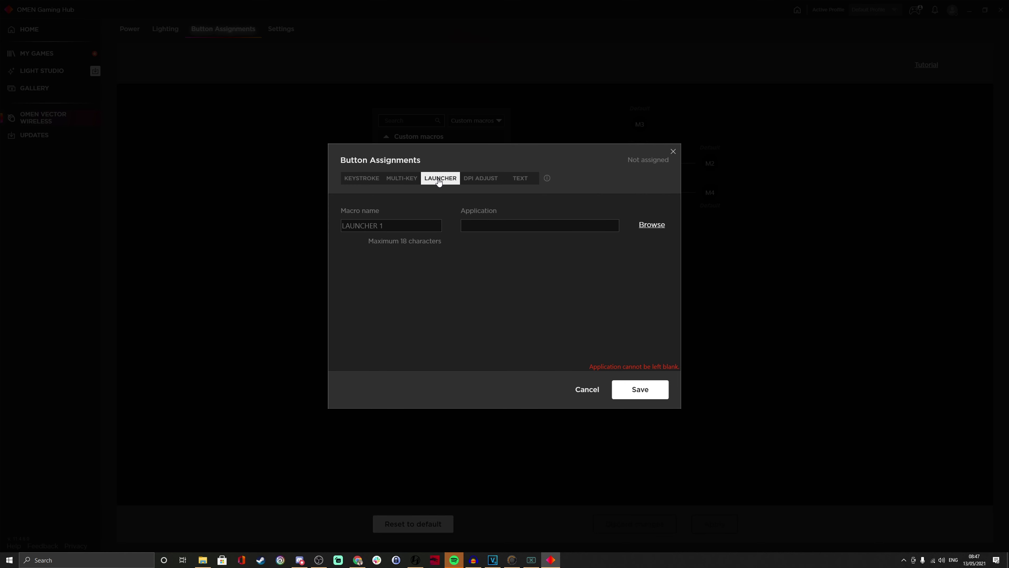
left_click(487, 183)
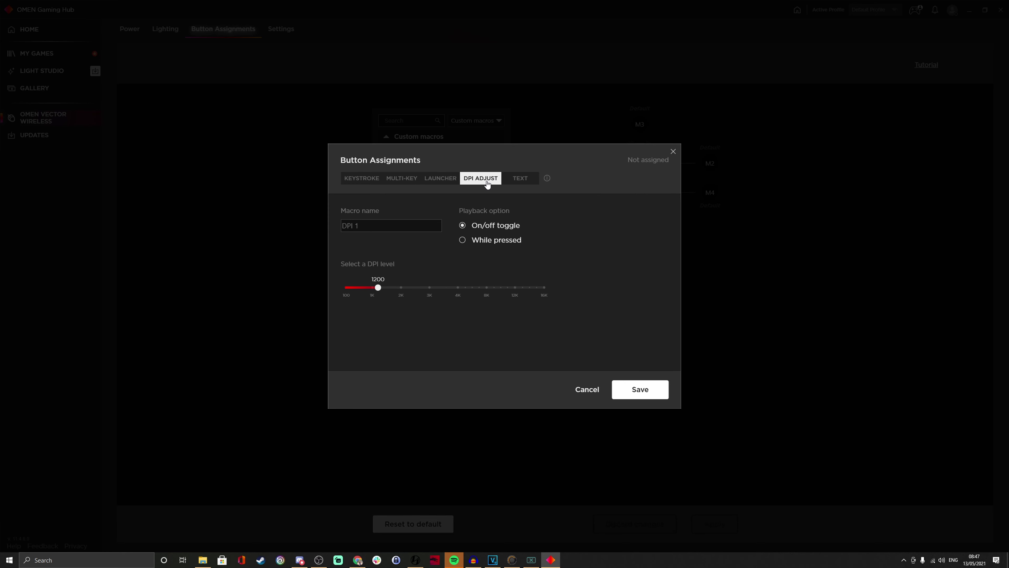
left_click(673, 152)
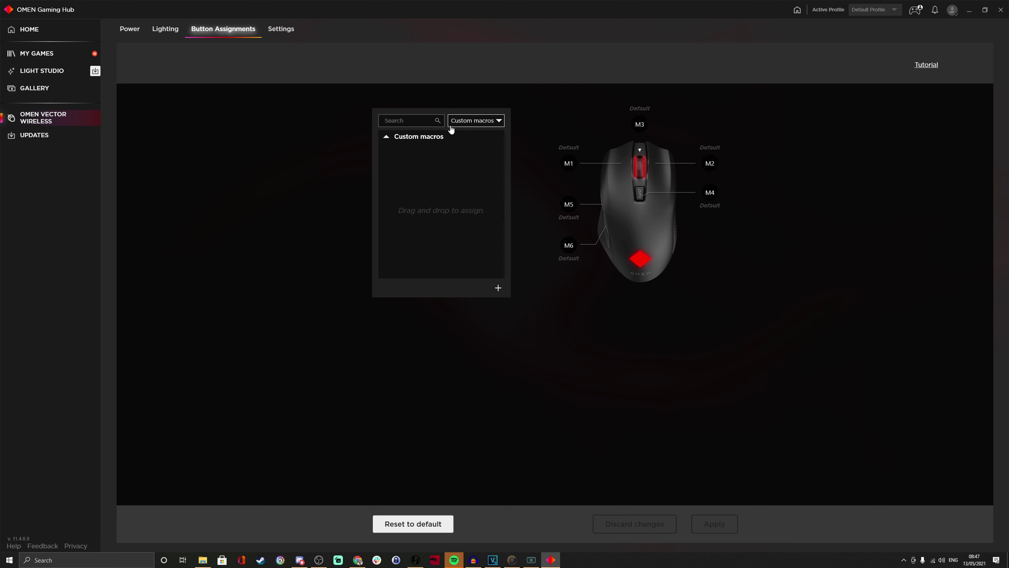
Step: Browse the assignable actions in the Media keys, Mouse actions and Keyboard actions categories
left_click(484, 122)
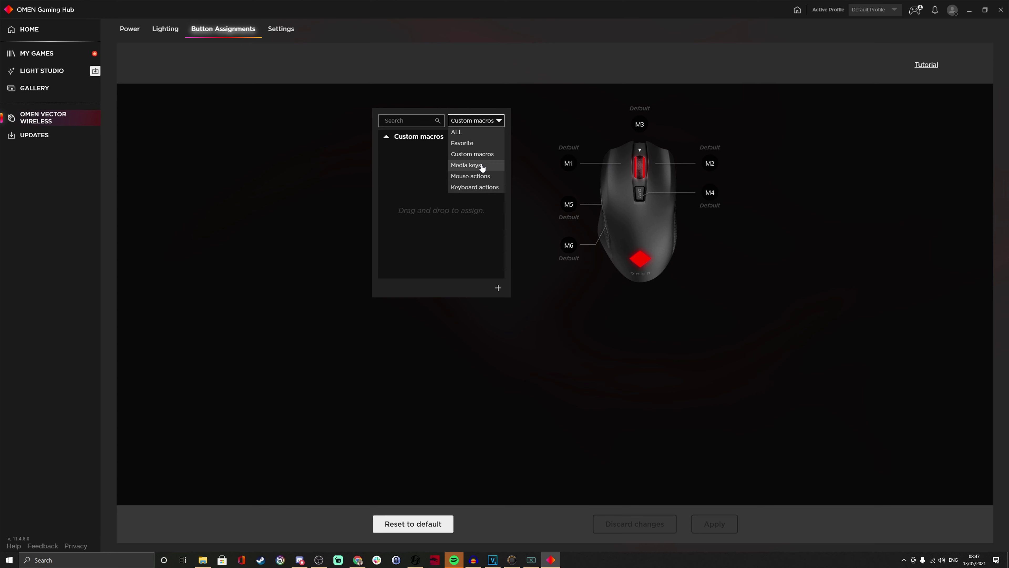
left_click(482, 166)
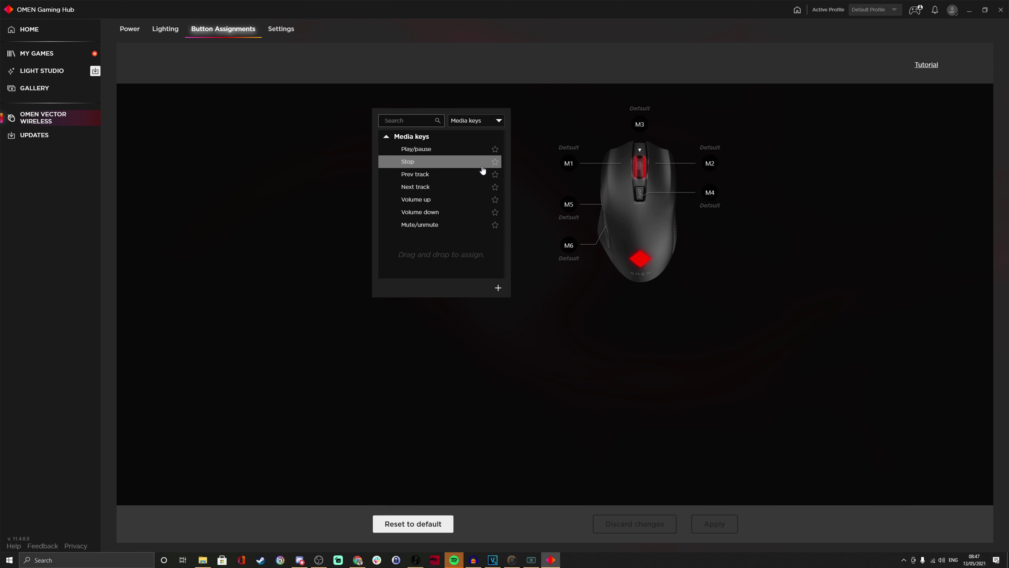
left_click(480, 124)
left_click(481, 175)
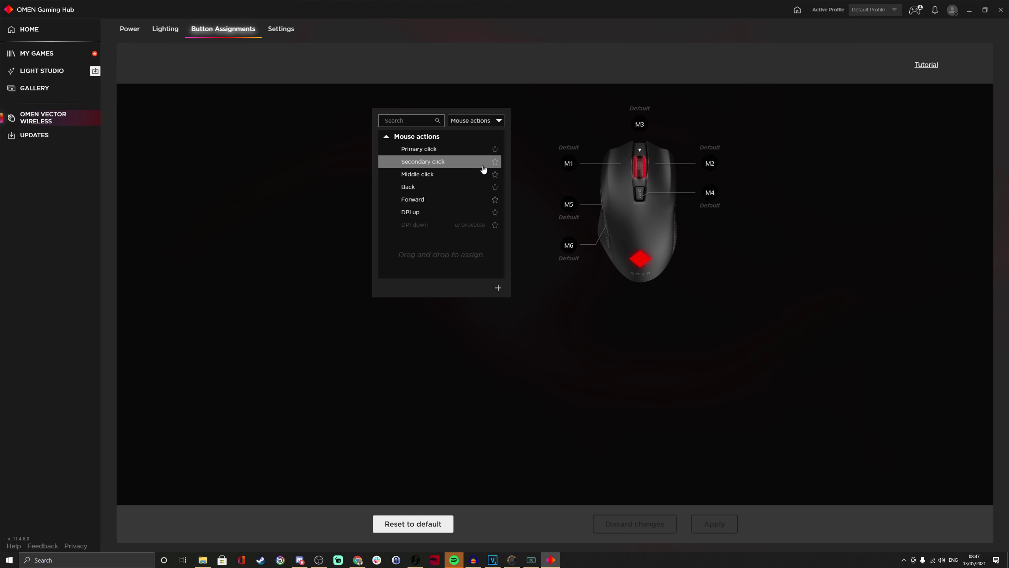
left_click(486, 120)
left_click(487, 188)
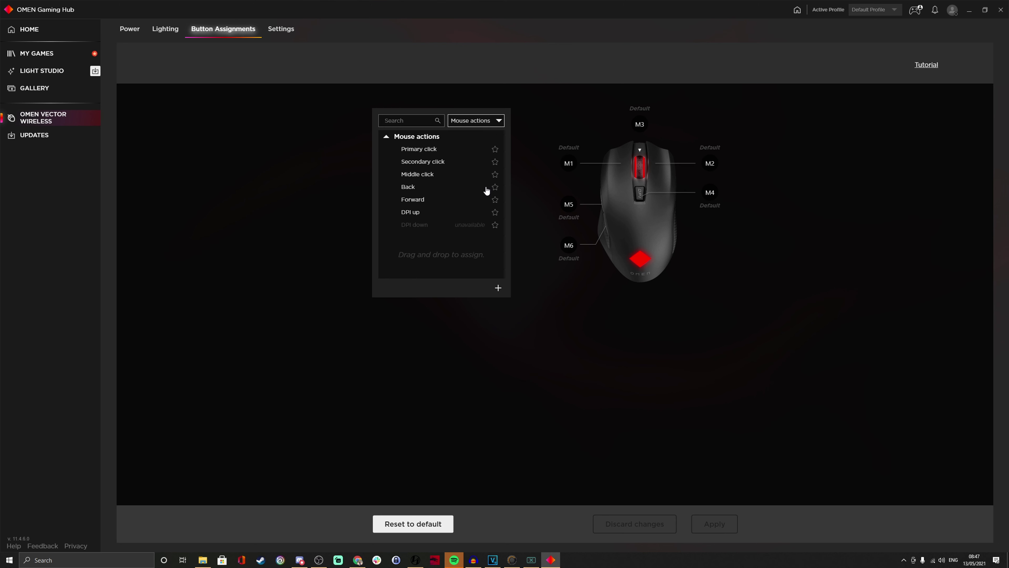
scroll(483, 215, "down", 10)
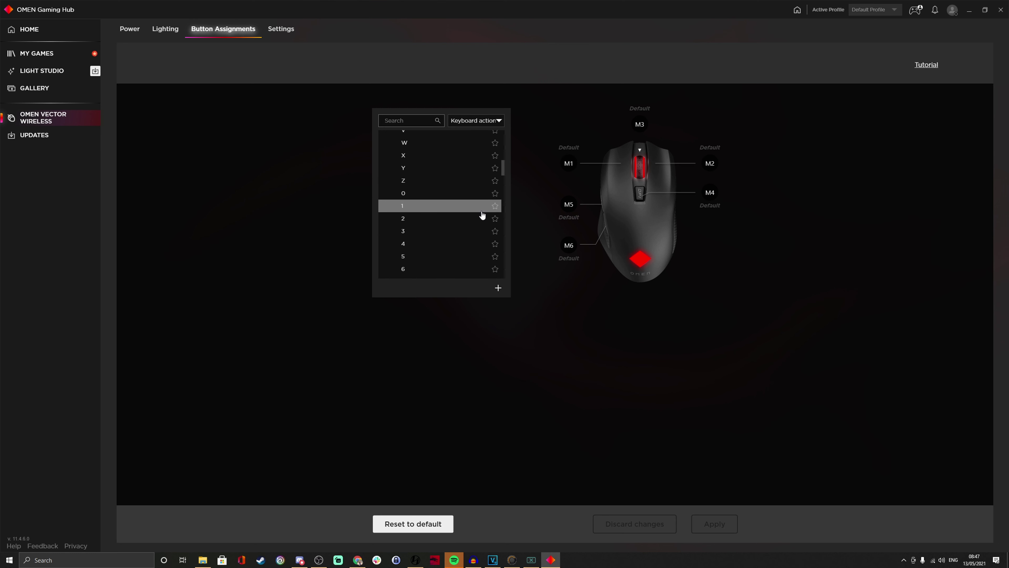
scroll(477, 221, "down", 15)
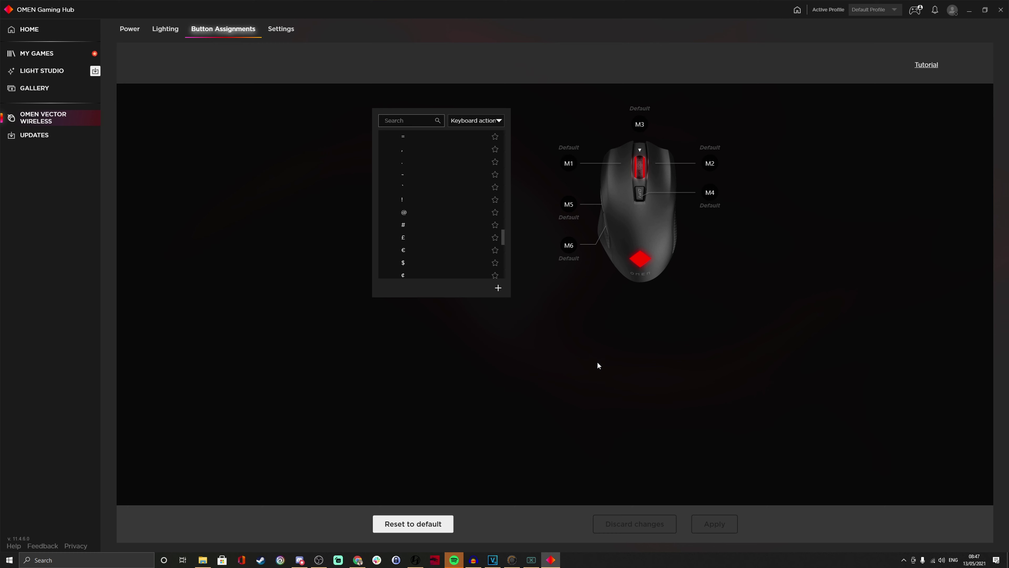
scroll(434, 238, "up", 20)
left_click(281, 31)
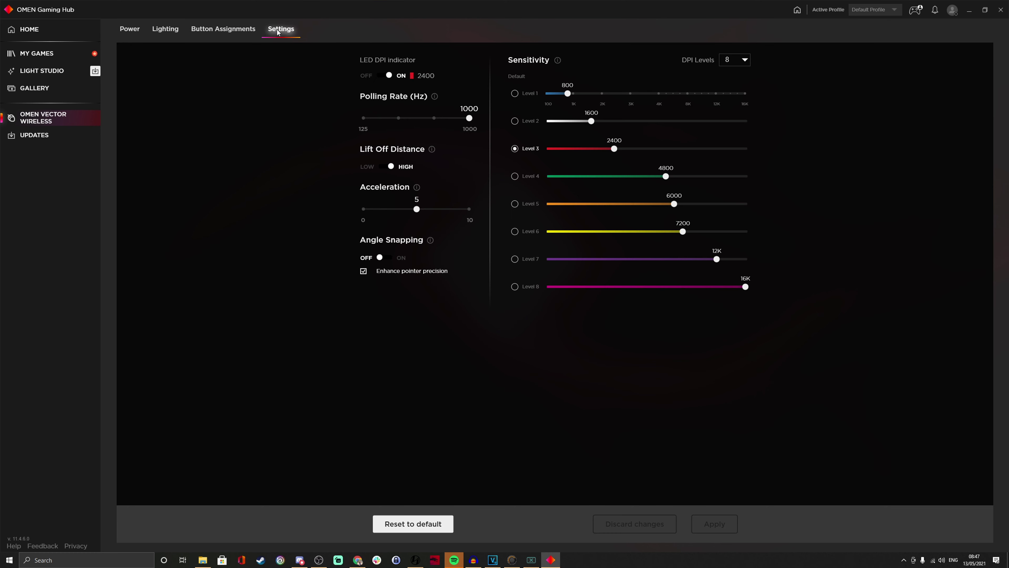
left_click(217, 27)
left_click(135, 34)
left_click(215, 29)
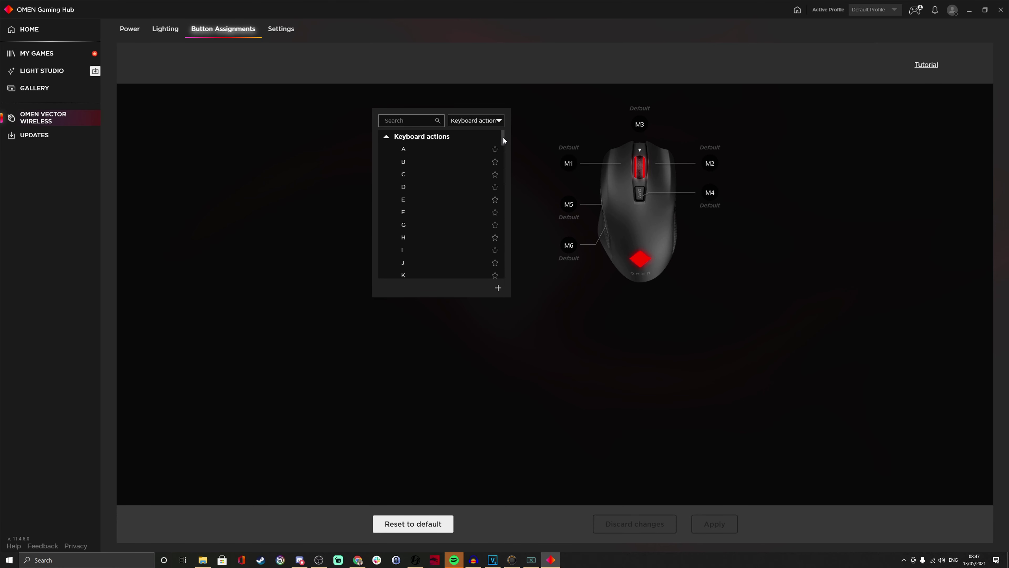
Step: Assign the A keyboard action to the mouse's M5 button
left_click(385, 138)
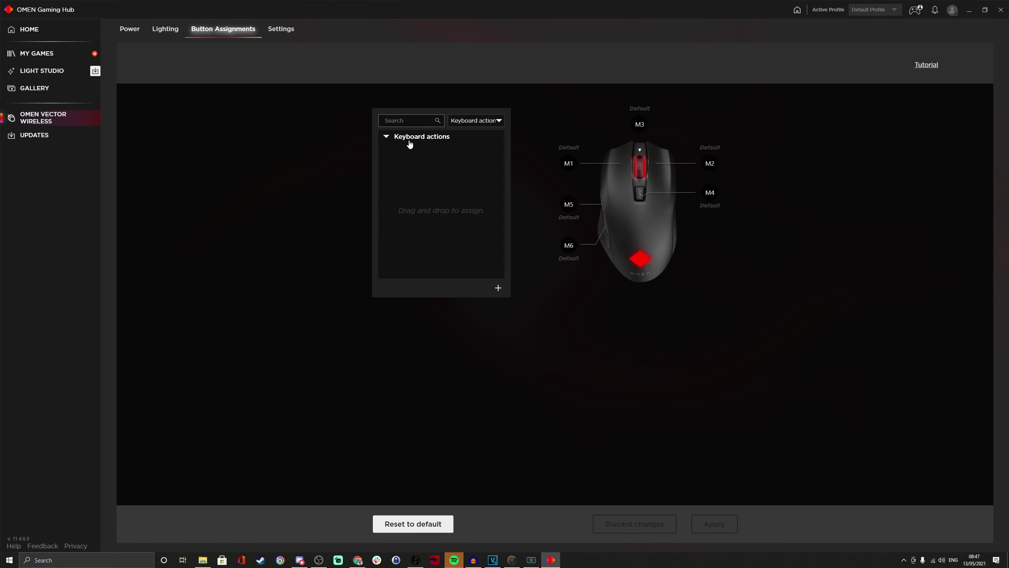
left_click(384, 141)
left_click_drag(416, 148, 568, 204)
scroll(461, 295, "down", 1)
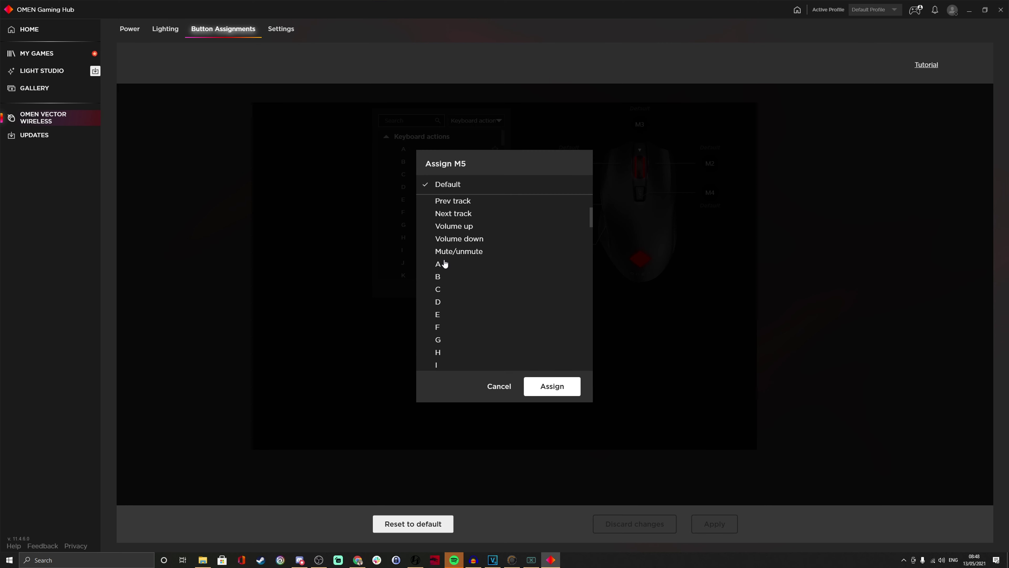
left_click(558, 392)
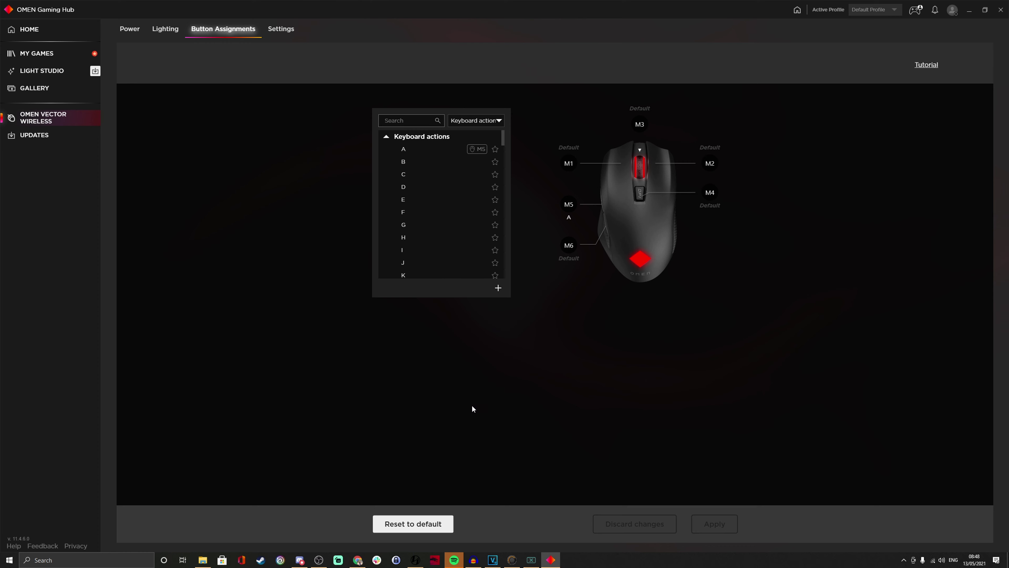
Step: Open Notepad, test the M5 button by entering "aaaaa", and close the file without saving
key("super")
type("nit")
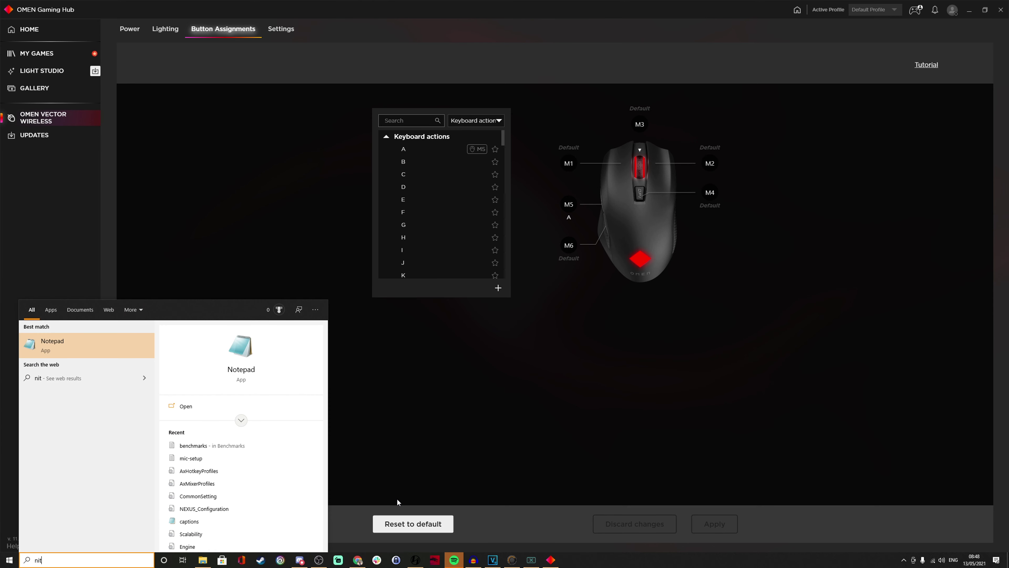
key("Return")
type("aa")
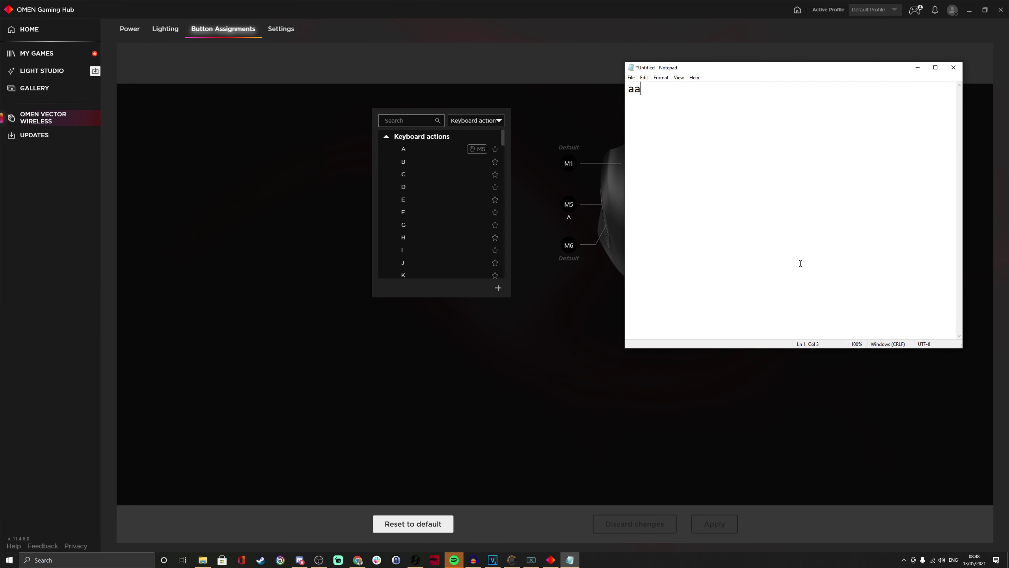
type("aaa")
left_click(954, 67)
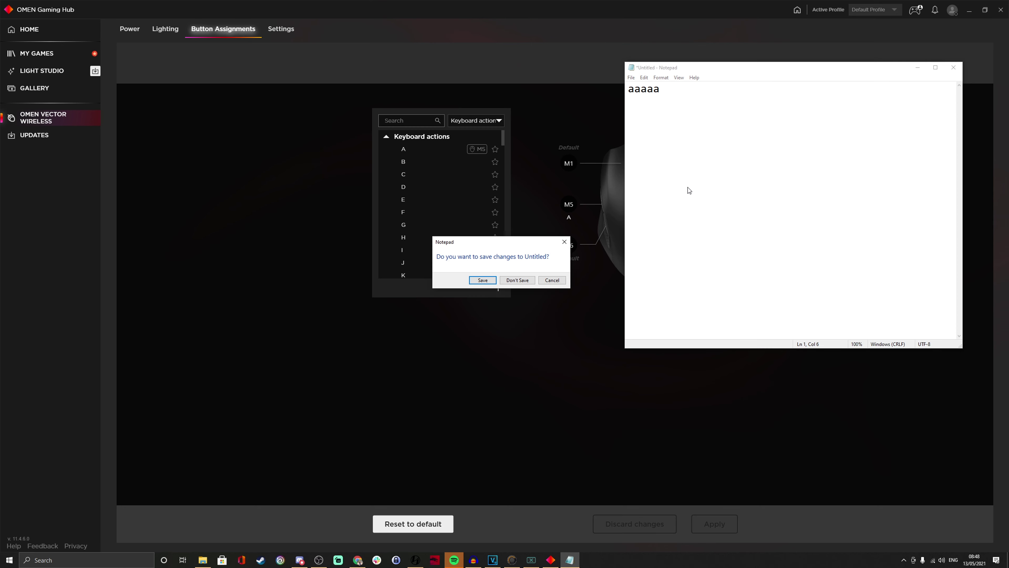
left_click(511, 281)
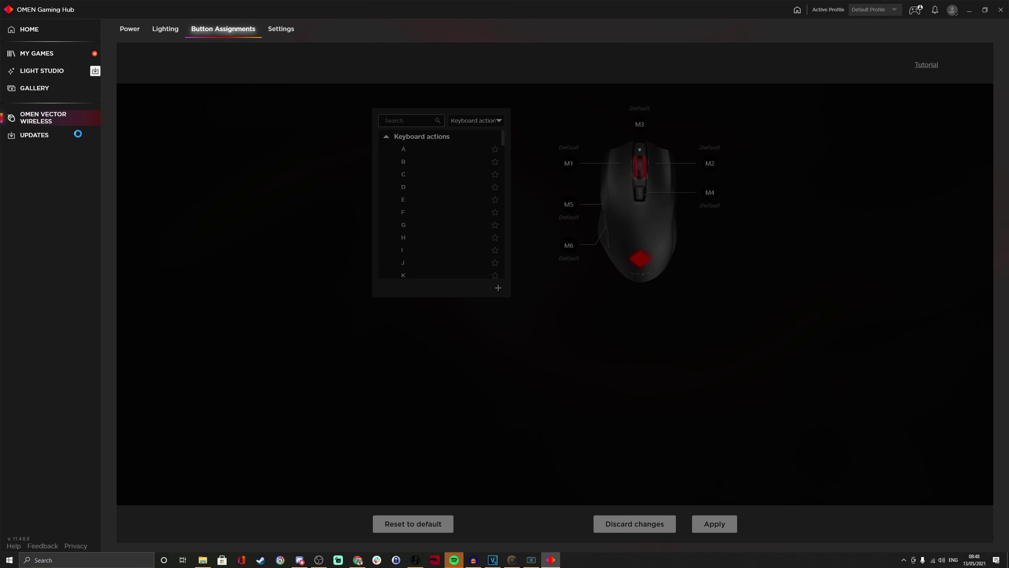
Step: Check the mouse's firmware update status, and review its Button Assignments, Settings, Lighting and Power pages
left_click(20, 137)
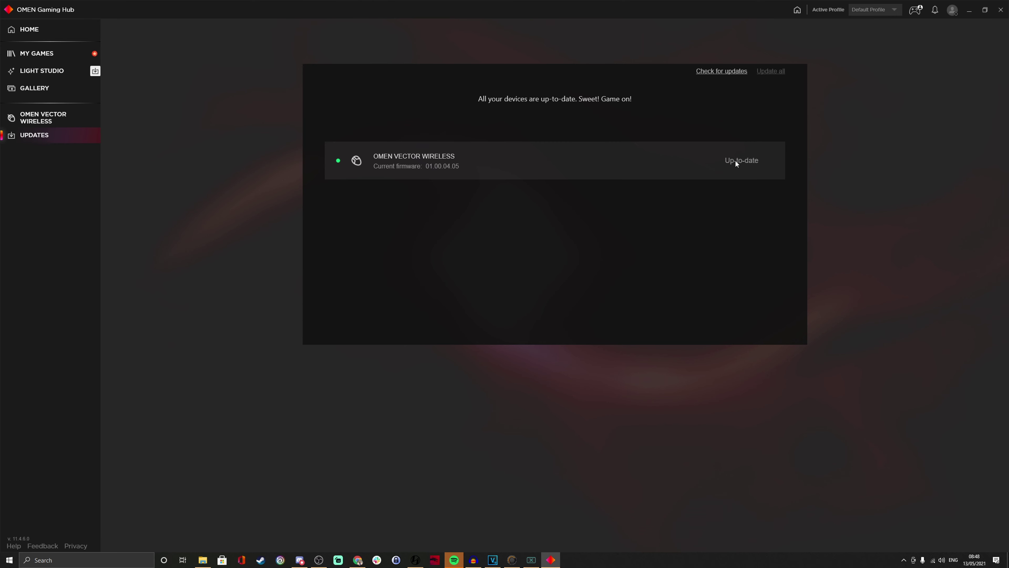
left_click(61, 120)
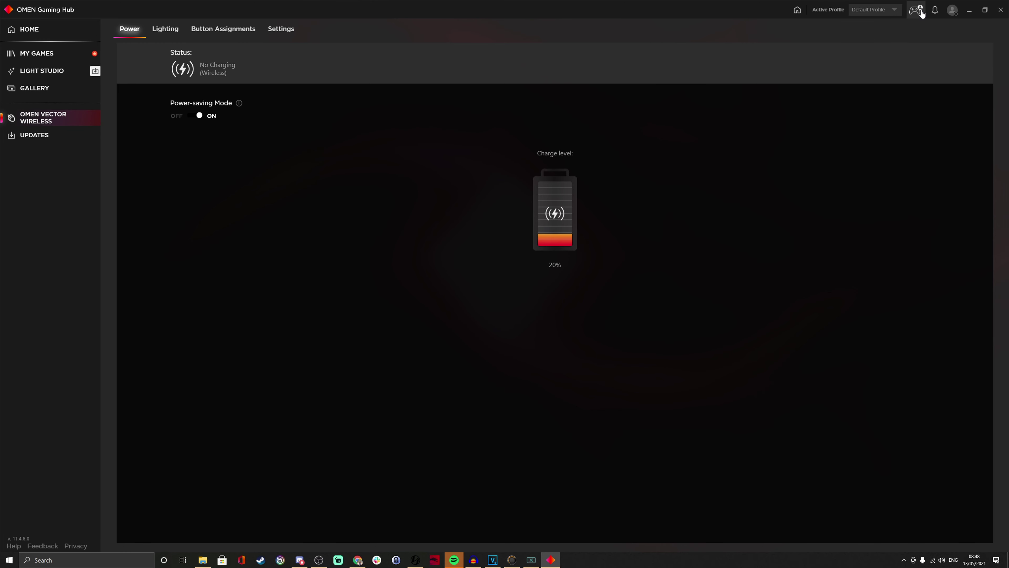
left_click(223, 33)
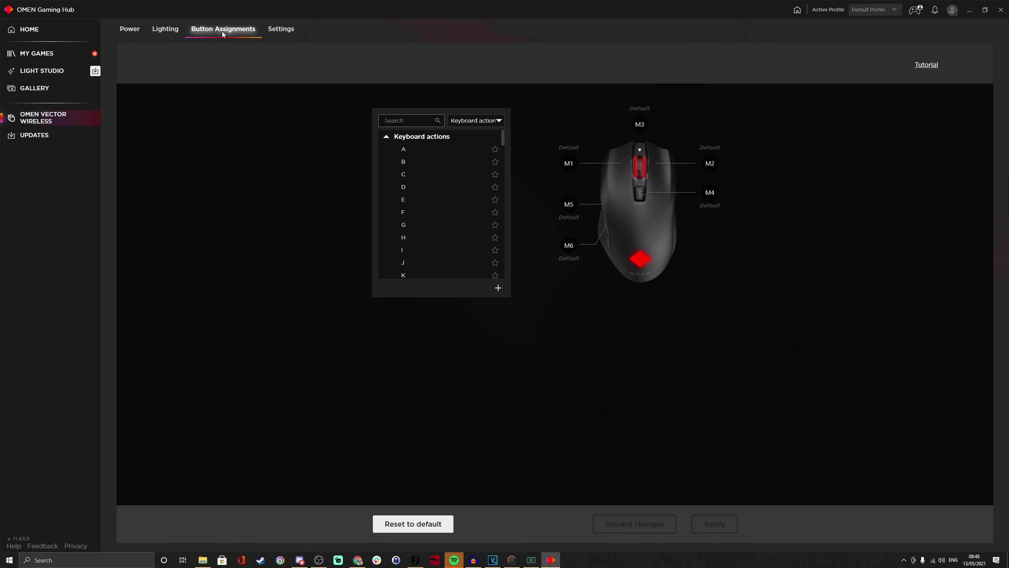
left_click(286, 31)
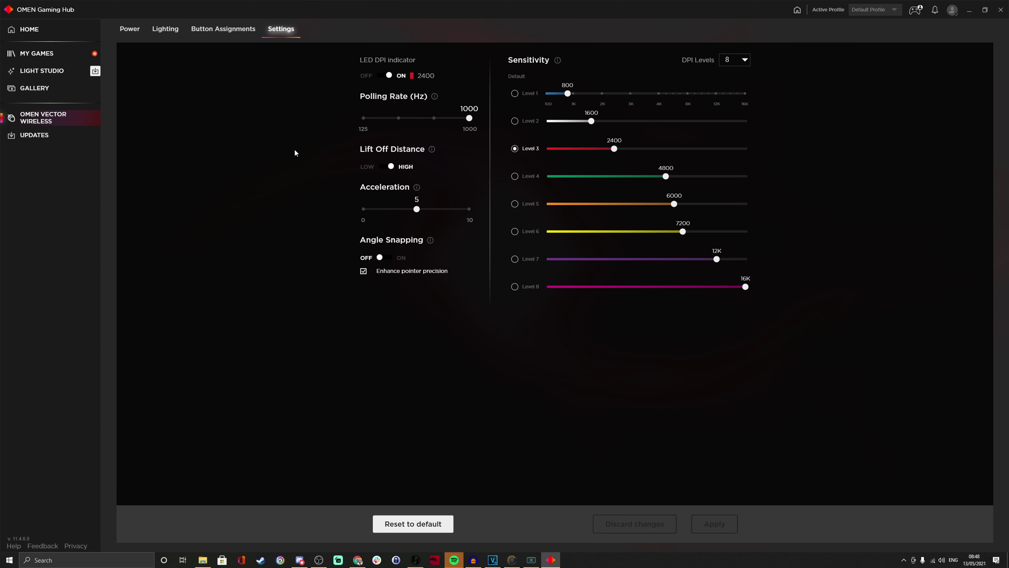
left_click(170, 31)
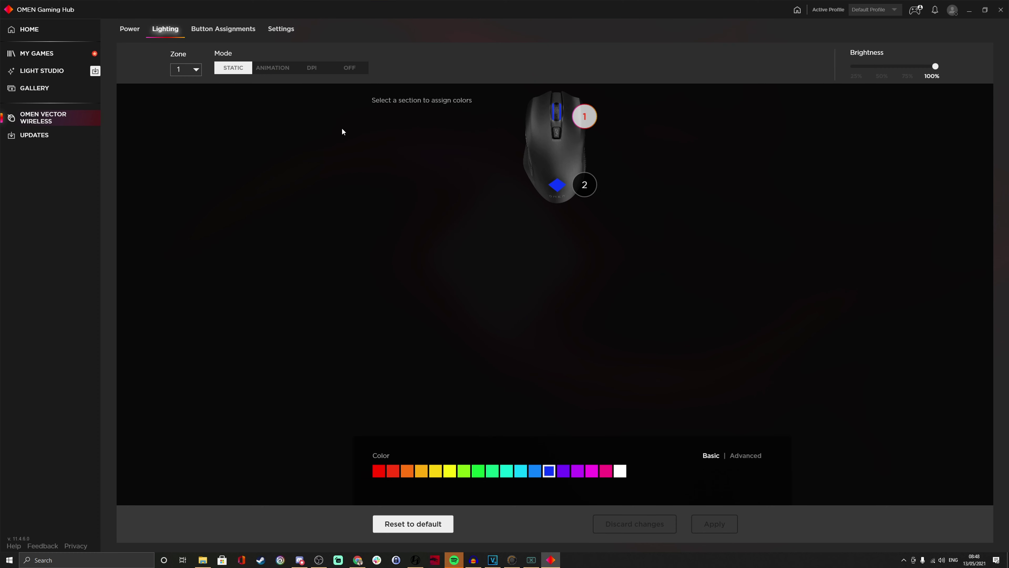
left_click(133, 31)
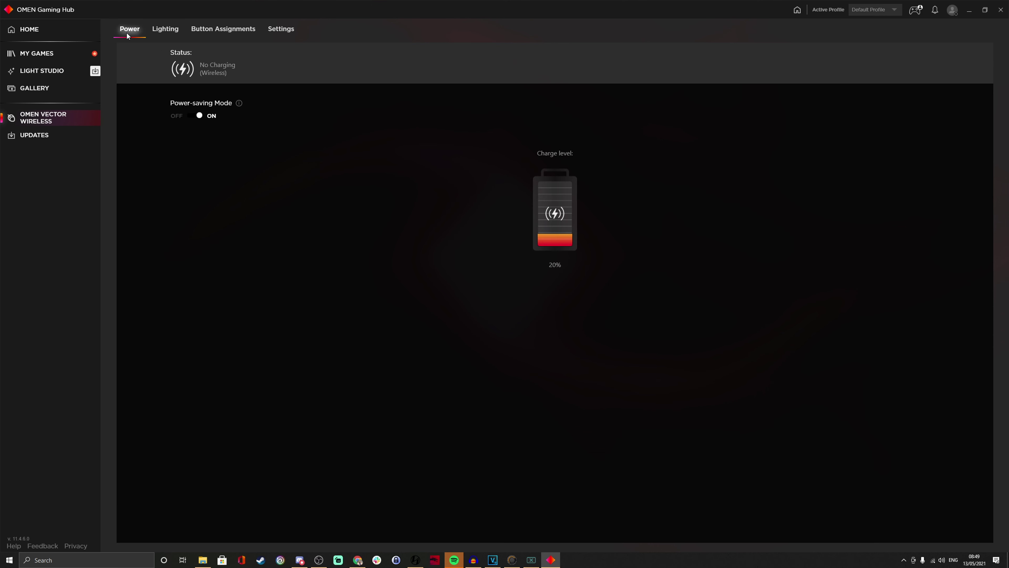